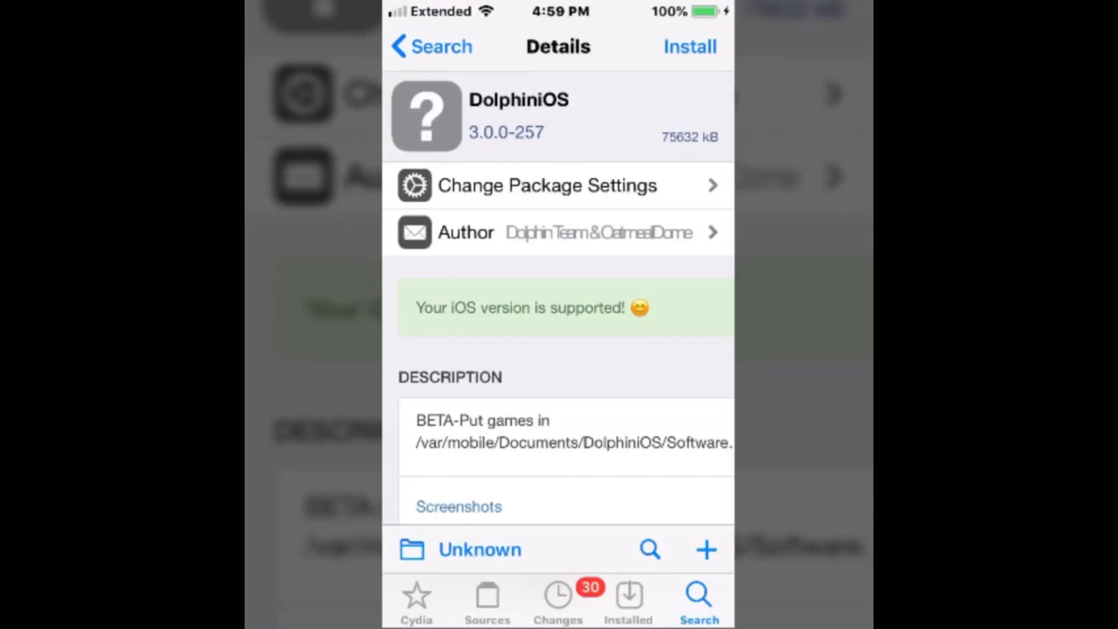
left_click_drag(673, 455, 673, 376)
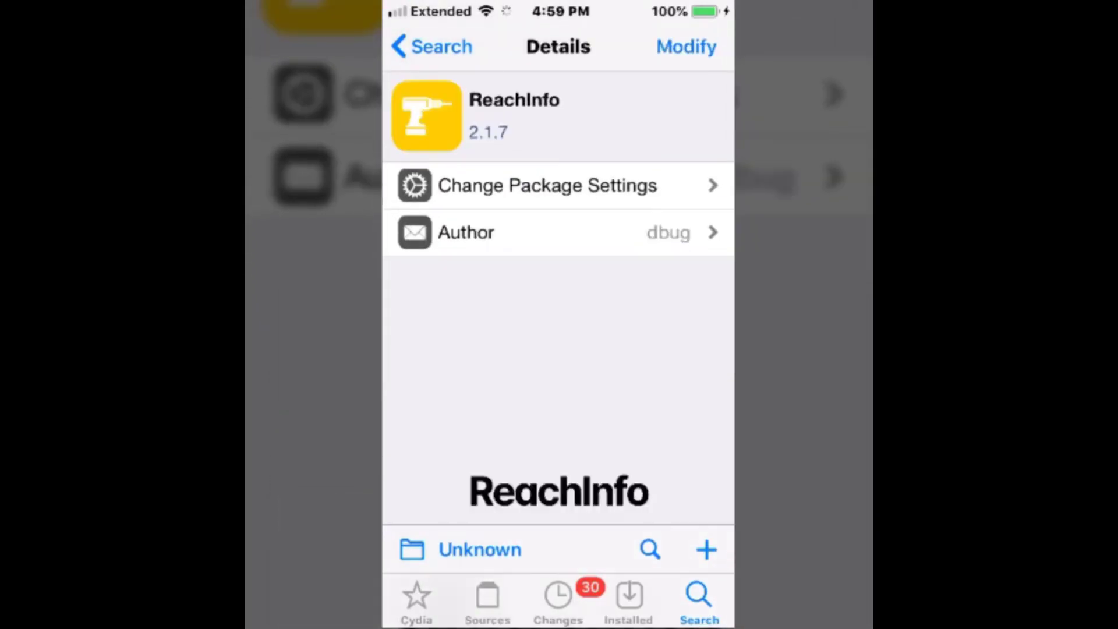
left_click_drag(691, 438, 690, 131)
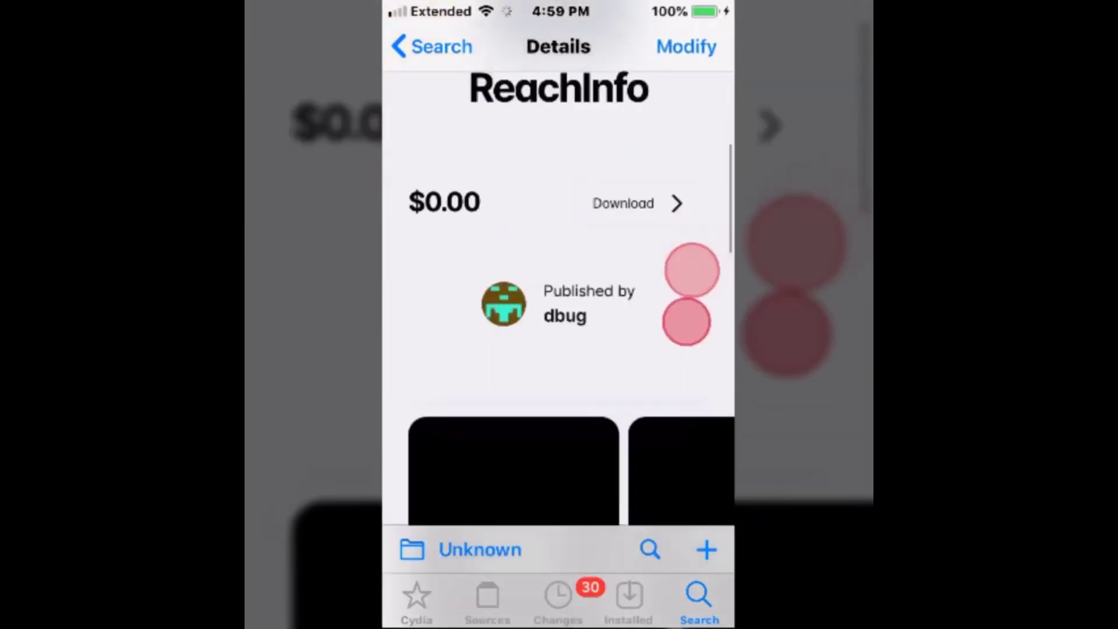
left_click_drag(699, 393, 699, 262)
Scroll the DolphiniOS and ReachInfo pages, then bring up Aurora's screenshots
left_click_drag(560, 218, 559, 438)
left_click_drag(681, 324, 490, 323)
left_click_drag(673, 327, 489, 327)
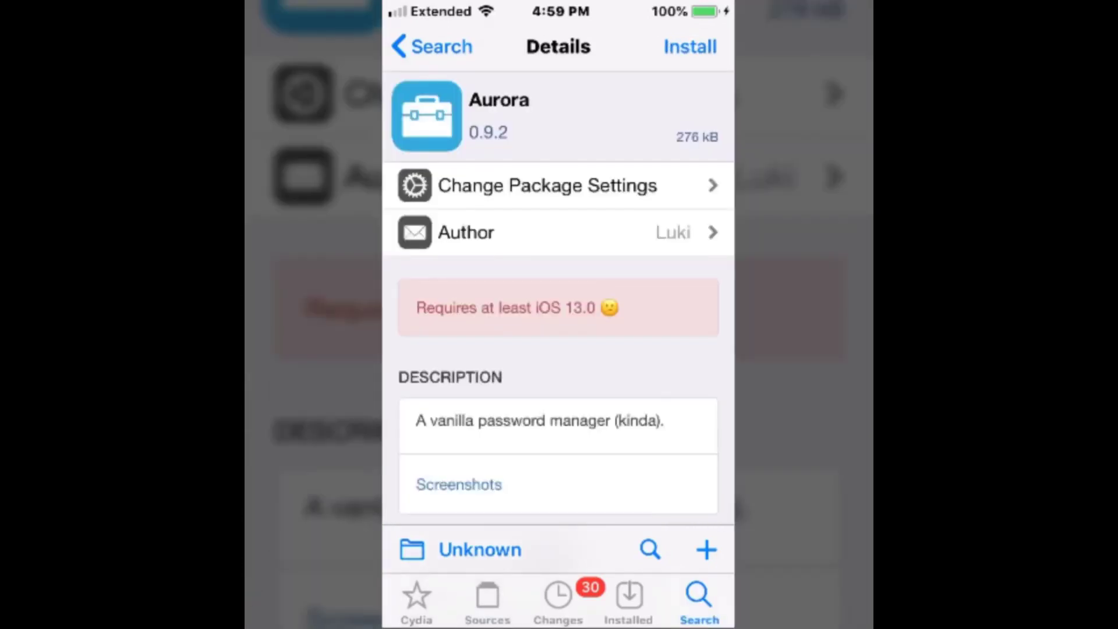
left_click_drag(690, 367, 690, 303)
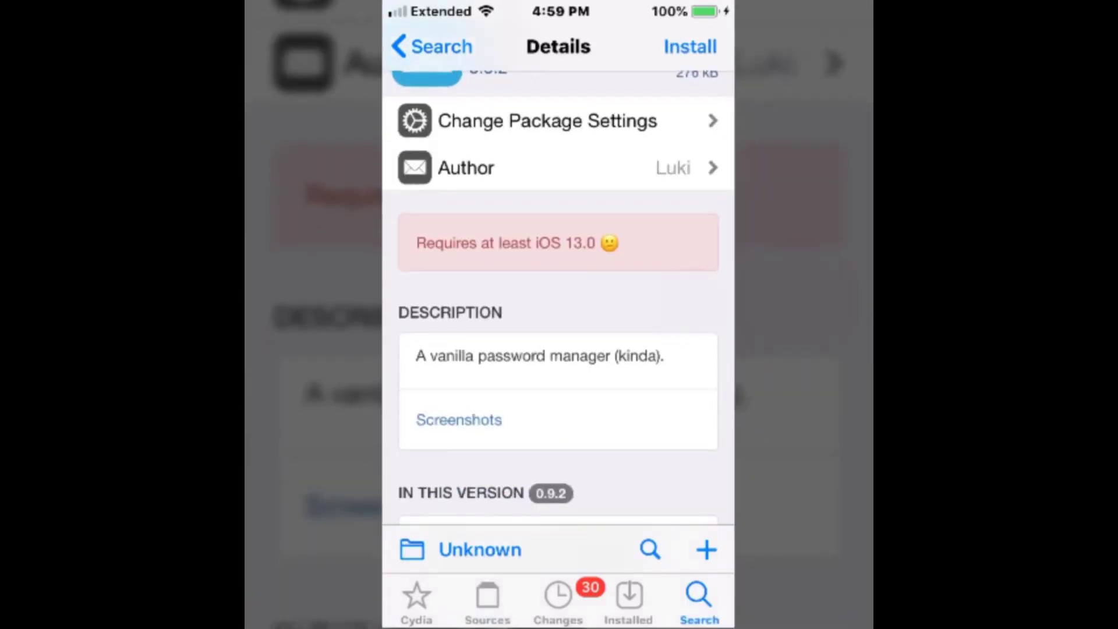
left_click_drag(664, 245, 664, 324)
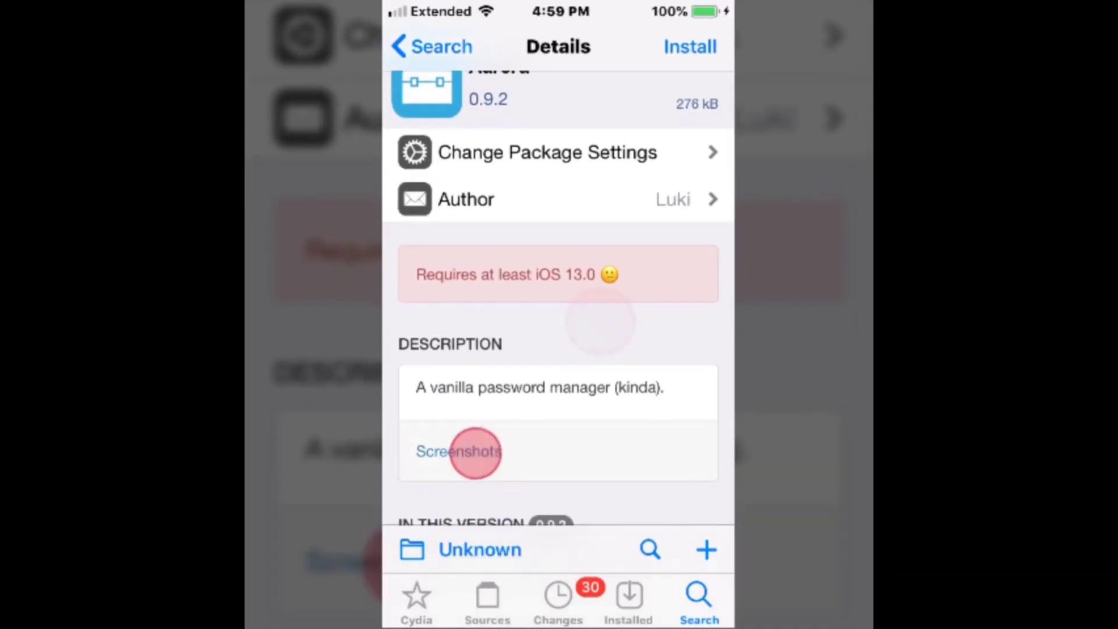
left_click(459, 446)
left_click_drag(674, 400, 673, 359)
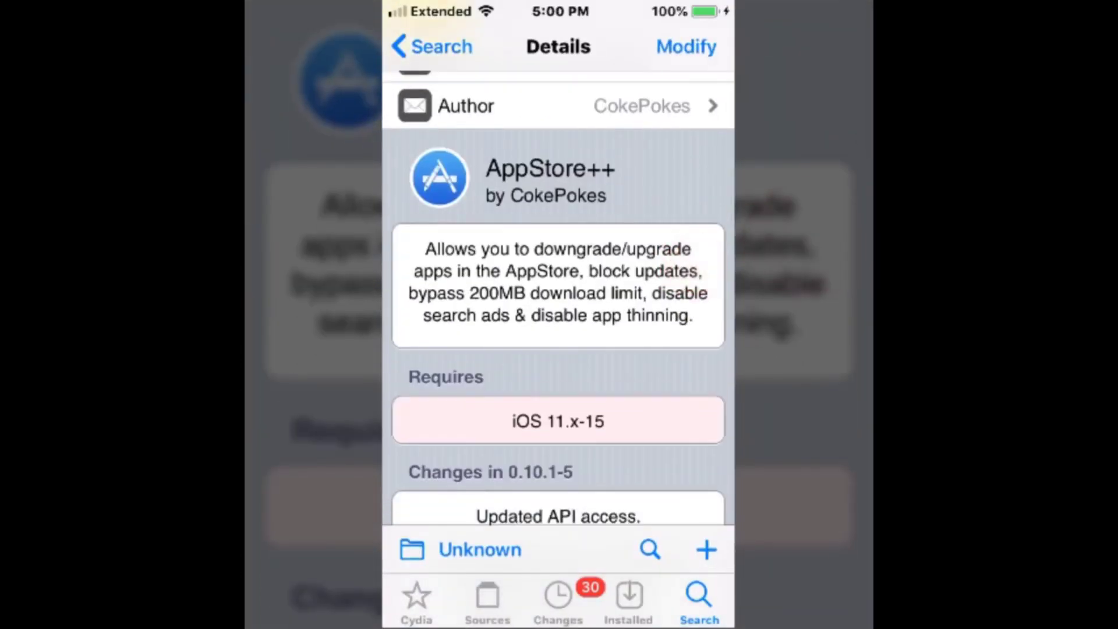
left_click_drag(699, 406, 699, 290)
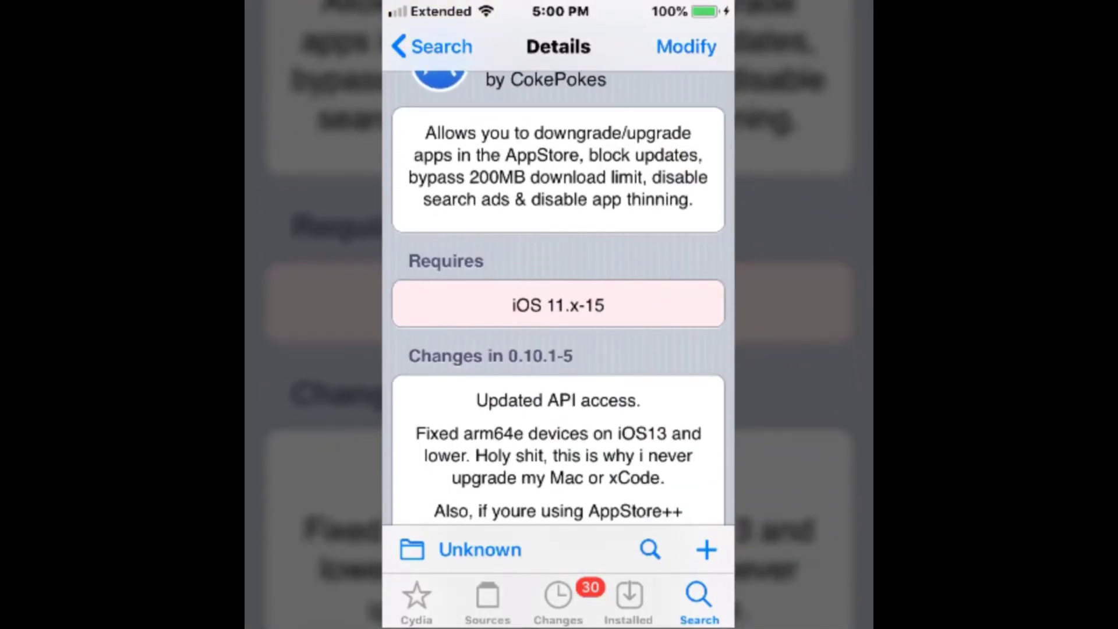
left_click_drag(658, 391, 672, 331)
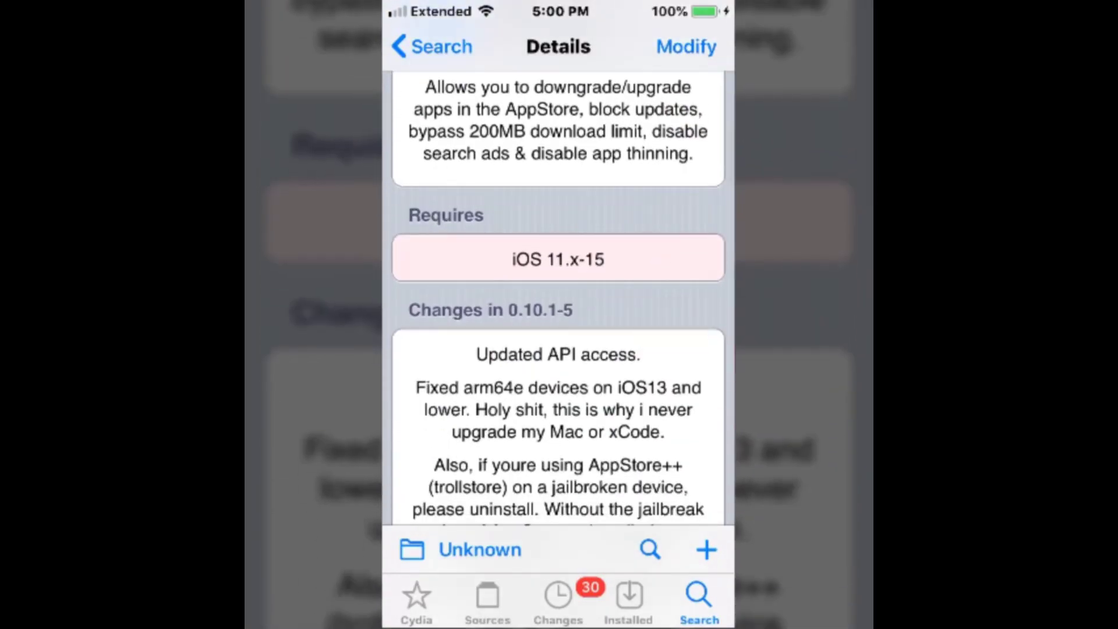
left_click_drag(673, 387, 672, 324)
left_click_drag(622, 267, 622, 280)
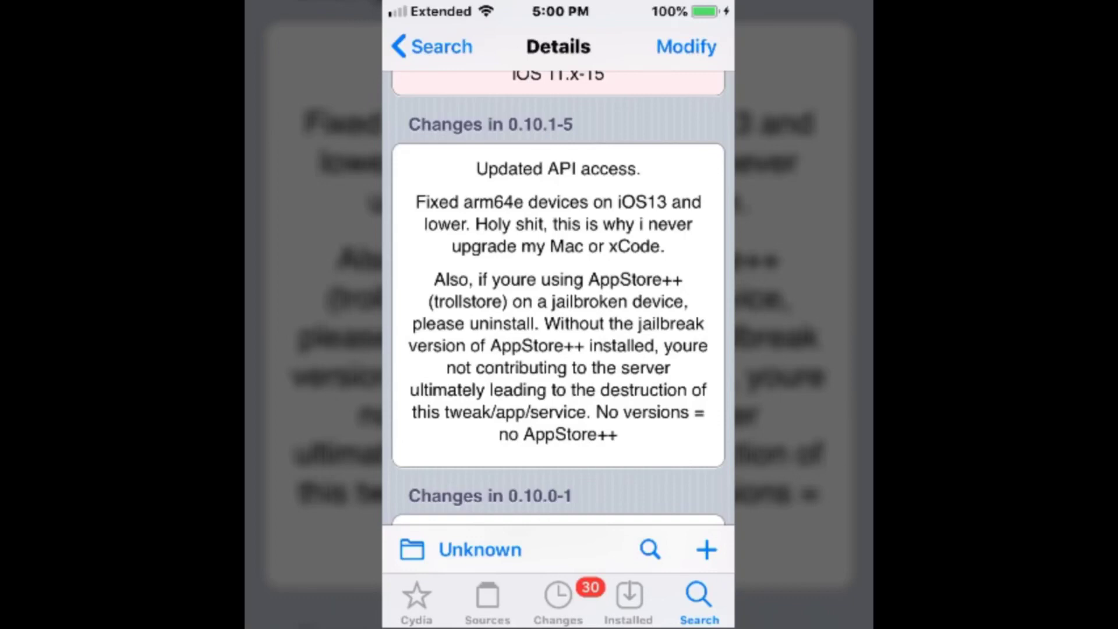
Scroll the AppStore++ changelog, then open and scroll Powercuff's Details page
mouse_move(622, 288)
left_mouse_down()
mouse_move(622, 332)
mouse_move(646, 305)
left_mouse_up()
left_click(433, 47)
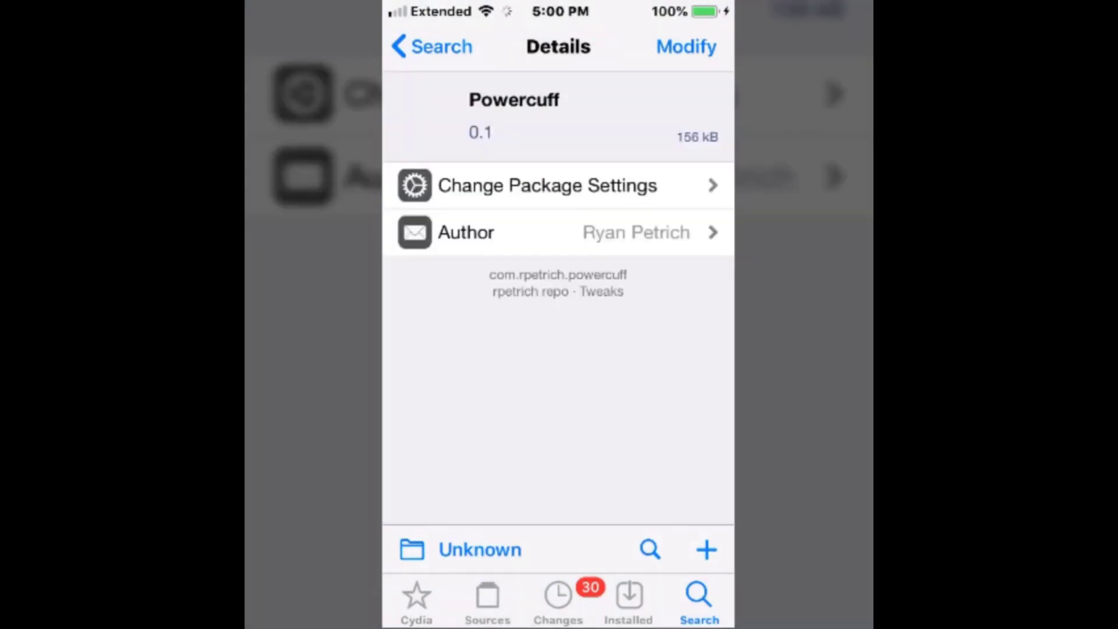
left_click_drag(682, 366, 681, 306)
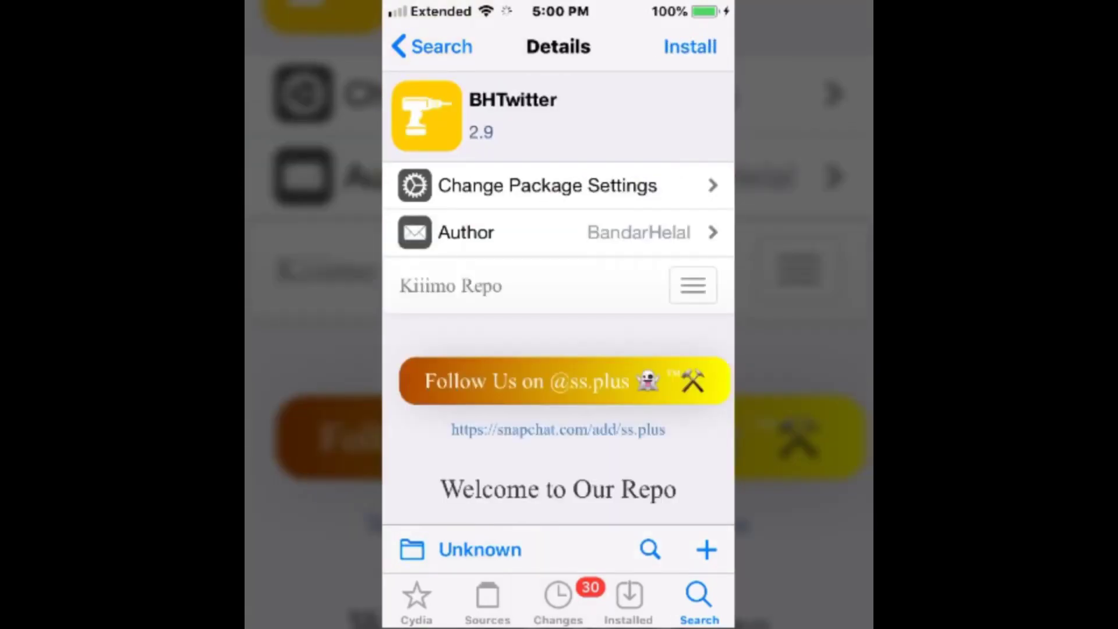
left_click_drag(677, 454, 677, 254)
left_click_drag(647, 455, 647, 263)
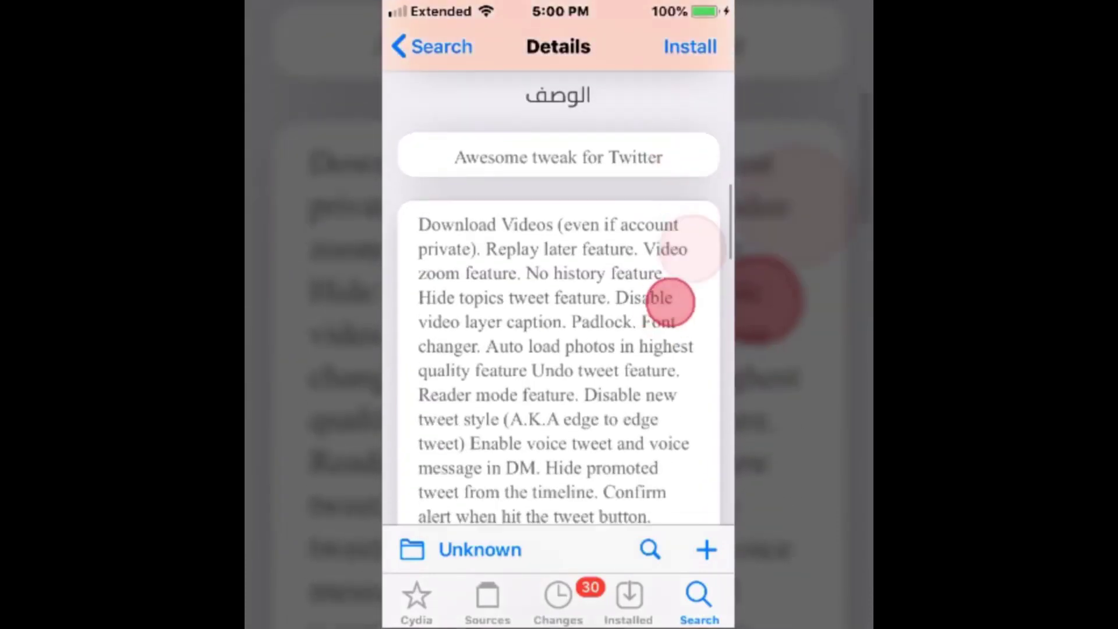
left_click_drag(644, 393, 648, 314)
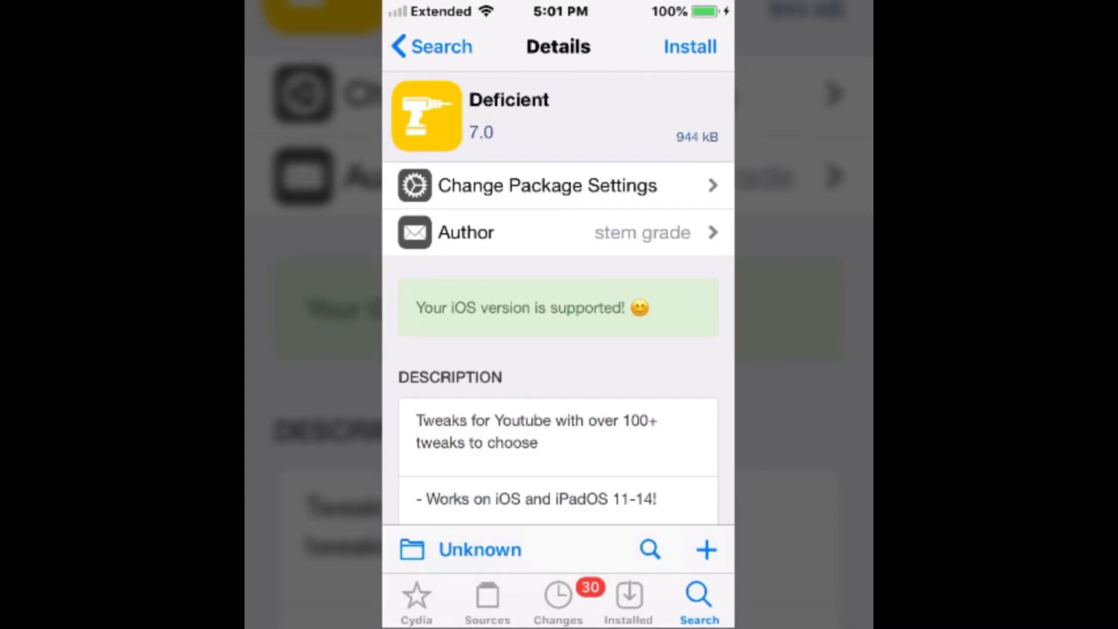
left_click_drag(690, 444, 690, 322)
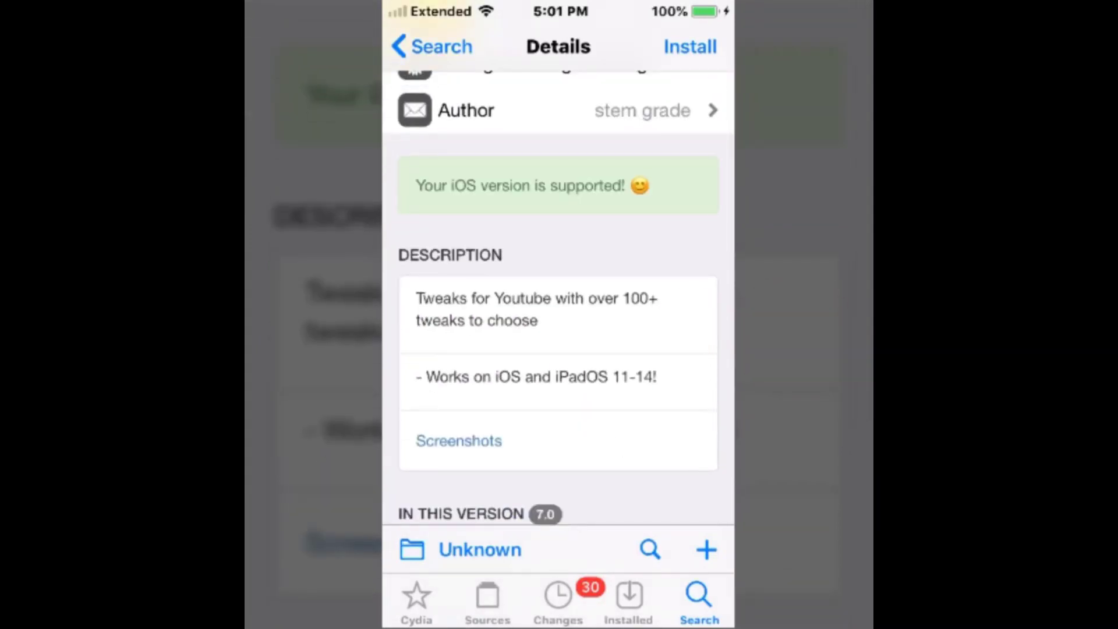
mouse_move(690, 437)
left_mouse_down()
mouse_move(691, 349)
mouse_move(659, 302)
mouse_move(662, 438)
left_mouse_up()
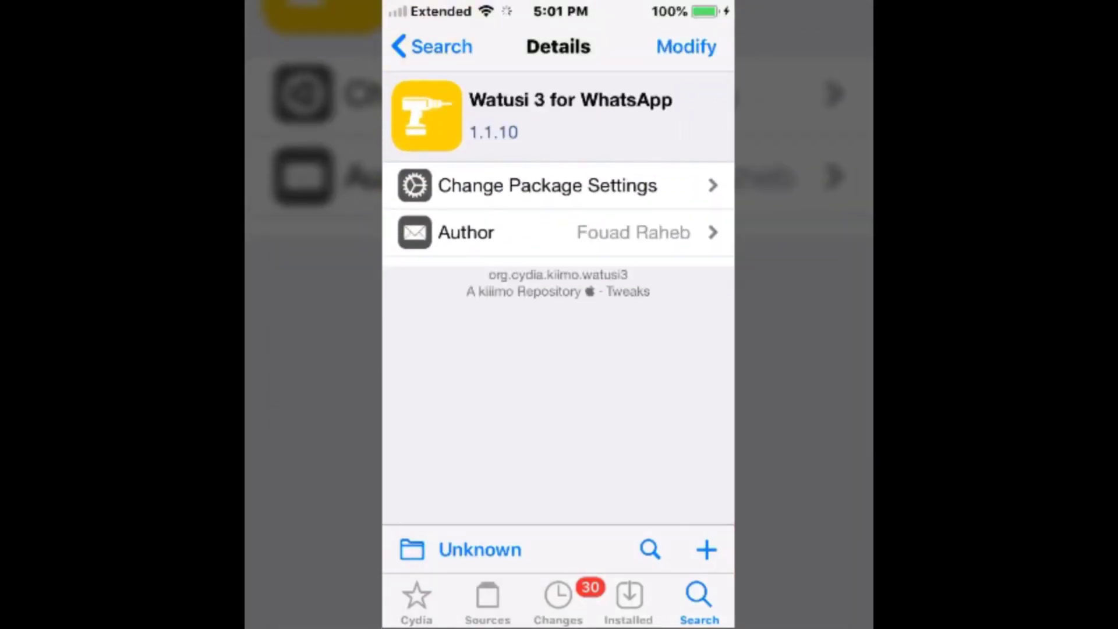
left_click_drag(690, 393, 690, 262)
left_click_drag(690, 376, 705, 258)
left_click_drag(705, 393, 705, 262)
left_click_drag(691, 367, 672, 262)
mouse_move(620, 332)
left_mouse_down()
mouse_move(654, 397)
mouse_move(686, 312)
left_mouse_up()
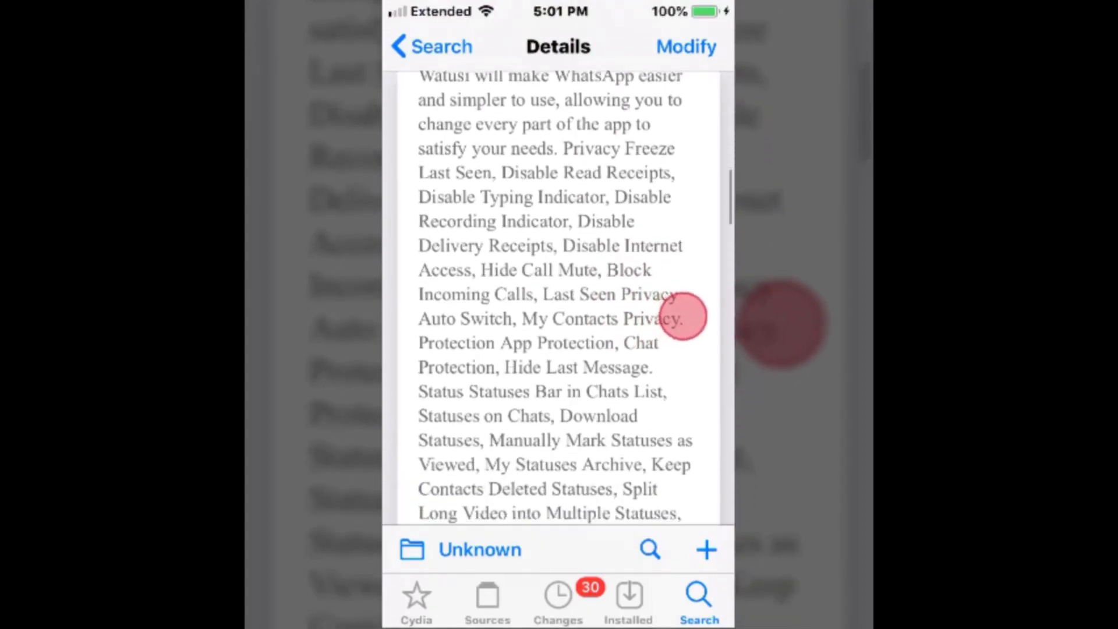
left_click_drag(686, 393, 685, 306)
mouse_move(685, 367)
left_mouse_down()
mouse_move(682, 254)
mouse_move(694, 273)
left_mouse_up()
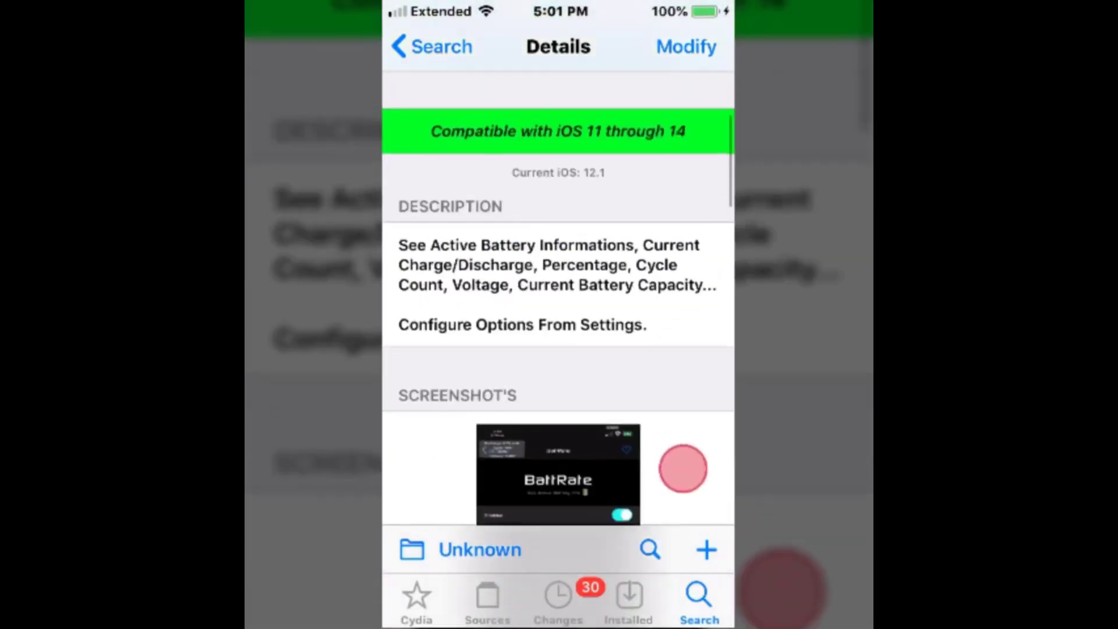
Scroll LowerInstall's Details page down to its description and Screenshots section
left_click_drag(698, 463, 698, 314)
left_click_drag(700, 366, 687, 238)
mouse_move(687, 315)
left_mouse_down()
mouse_move(687, 175)
mouse_move(681, 218)
left_mouse_up()
left_click_drag(673, 350, 674, 250)
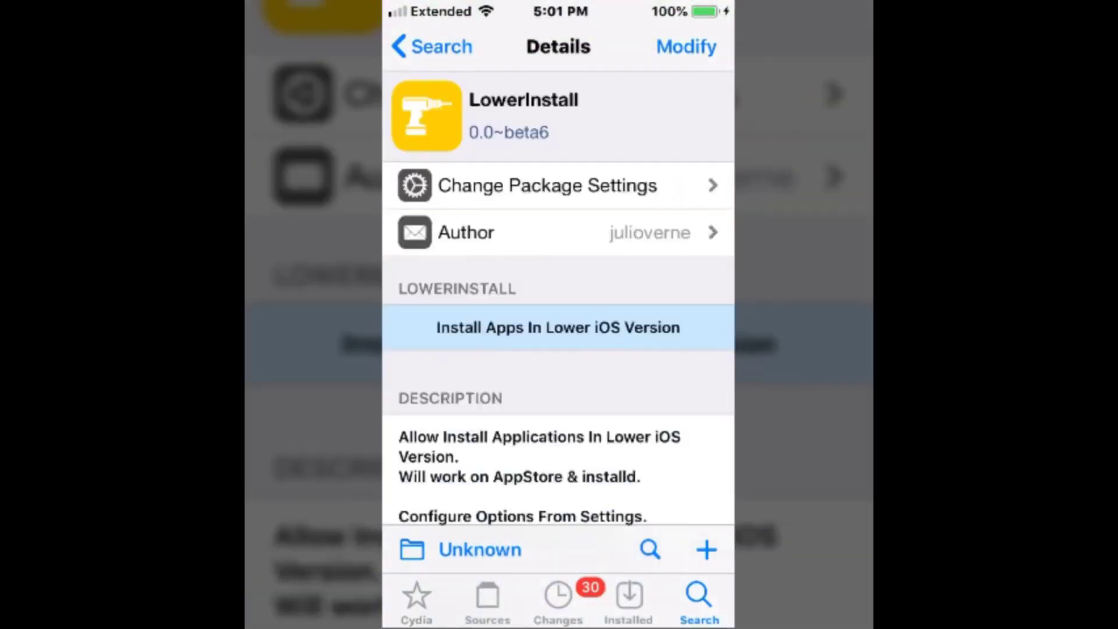
left_click_drag(685, 367, 686, 269)
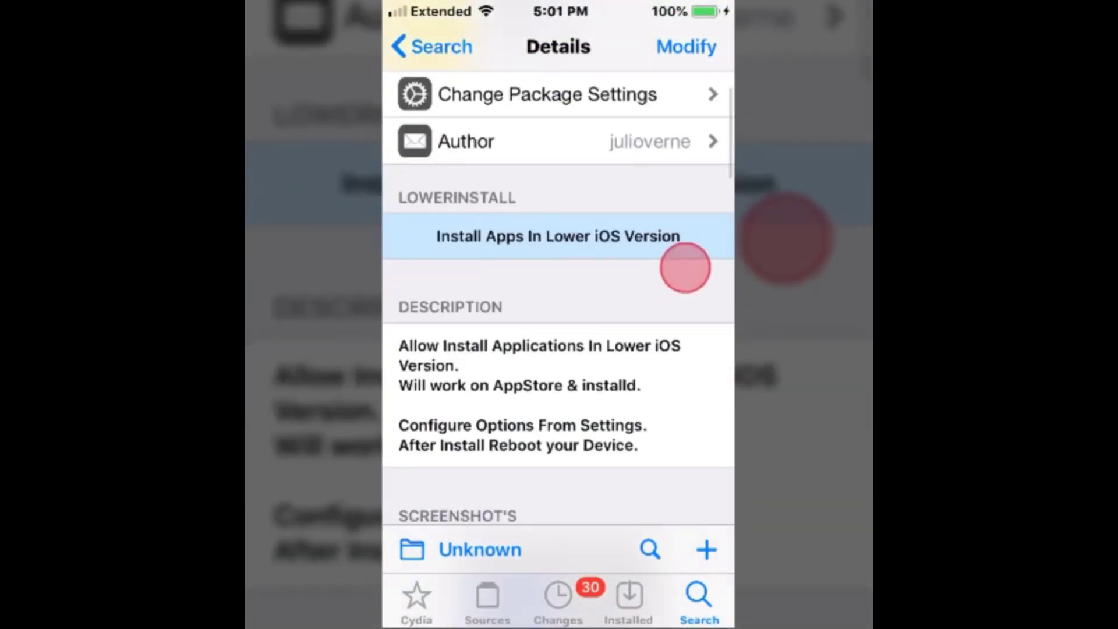
left_click_drag(661, 367, 662, 271)
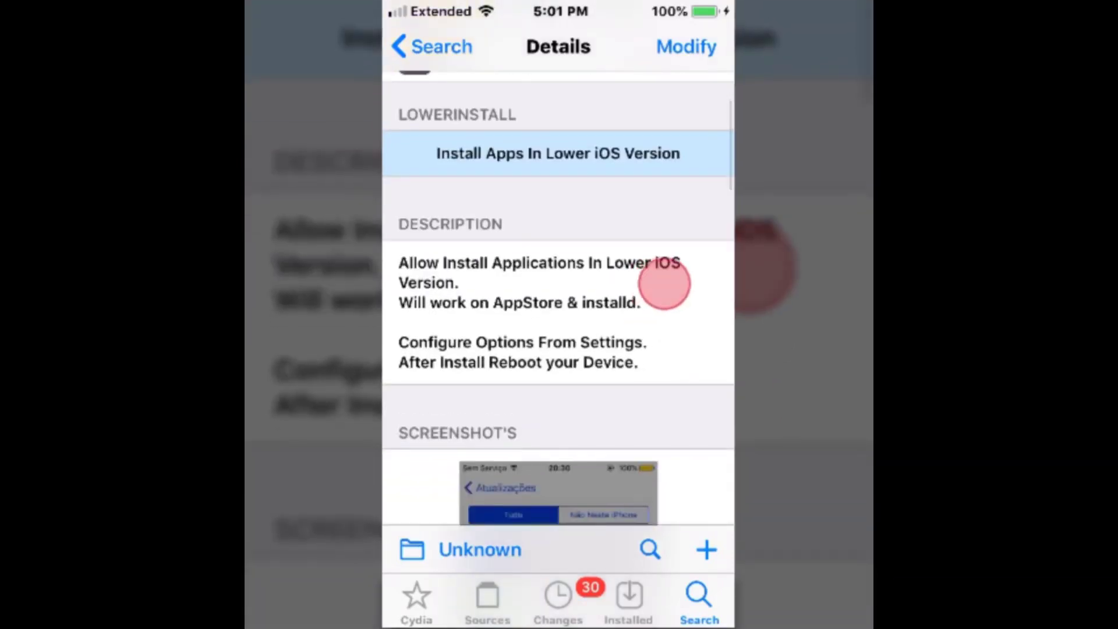
left_click_drag(661, 332, 660, 237)
mouse_move(641, 297)
left_mouse_down()
mouse_move(642, 254)
mouse_move(653, 387)
left_mouse_up()
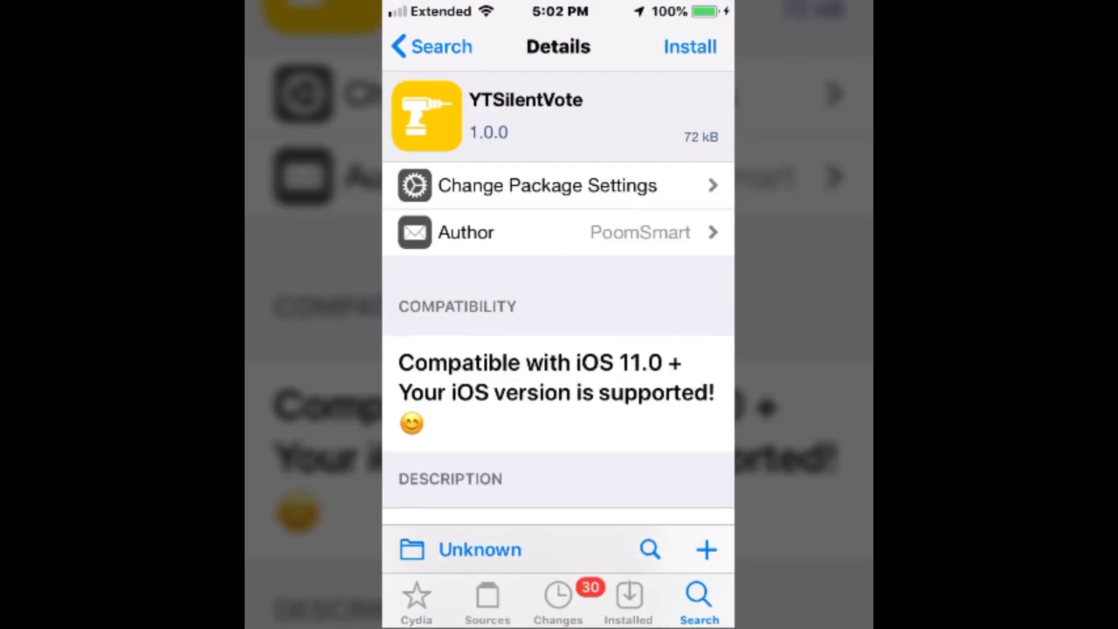
scroll(699, 263, "down", 5)
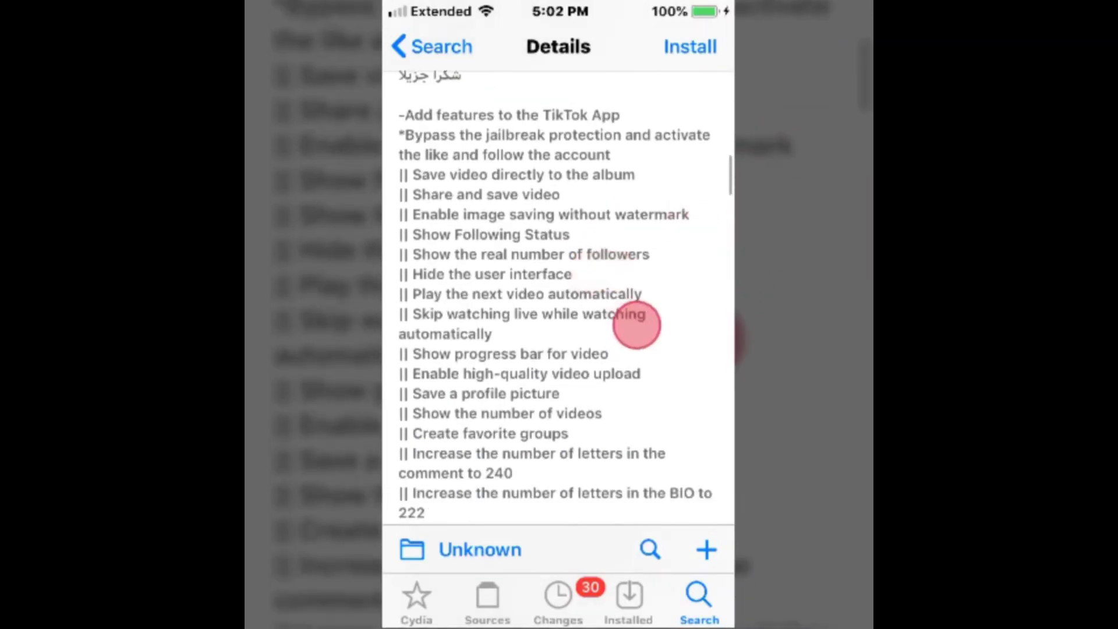
scroll(638, 349, "down", 4)
scroll(708, 288, "down", 4)
scroll(699, 288, "down", 2)
scroll(699, 262, "down", 2)
scroll(699, 262, "down", 2)
scroll(699, 279, "down", 5)
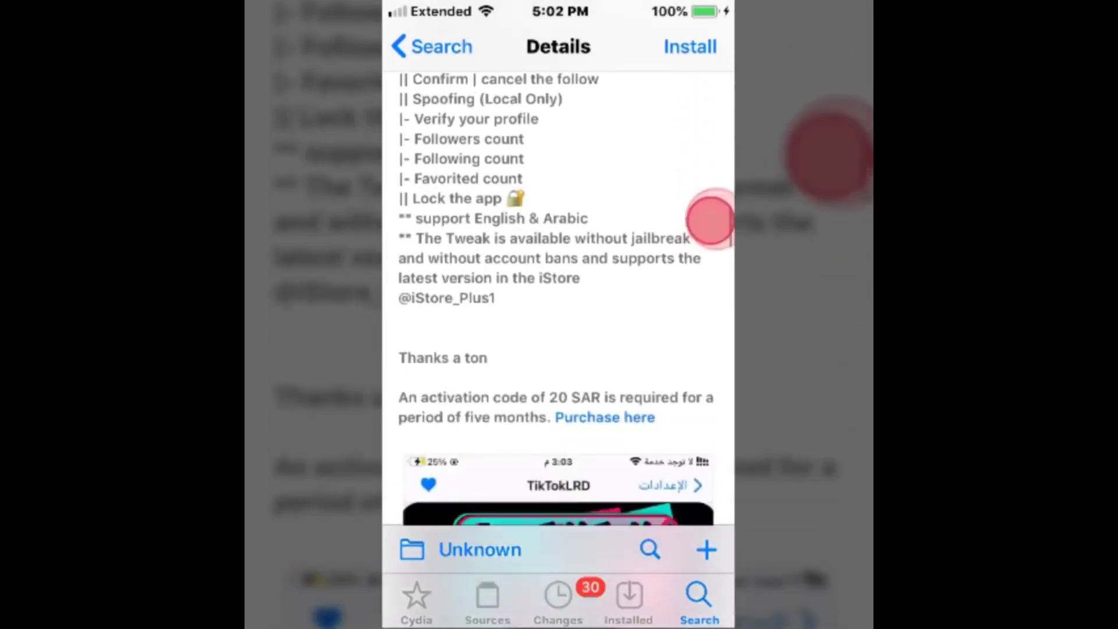
scroll(708, 254, "down", 5)
scroll(707, 253, "down", 4)
scroll(713, 236, "down", 2)
scroll(712, 236, "down", 5)
scroll(713, 227, "down", 5)
scroll(712, 219, "down", 5)
scroll(710, 210, "down", 4)
scroll(710, 210, "down", 5)
scroll(710, 227, "down", 5)
scroll(710, 227, "down", 4)
scroll(704, 332, "down", 2)
scroll(704, 332, "down", 5)
scroll(707, 262, "down", 5)
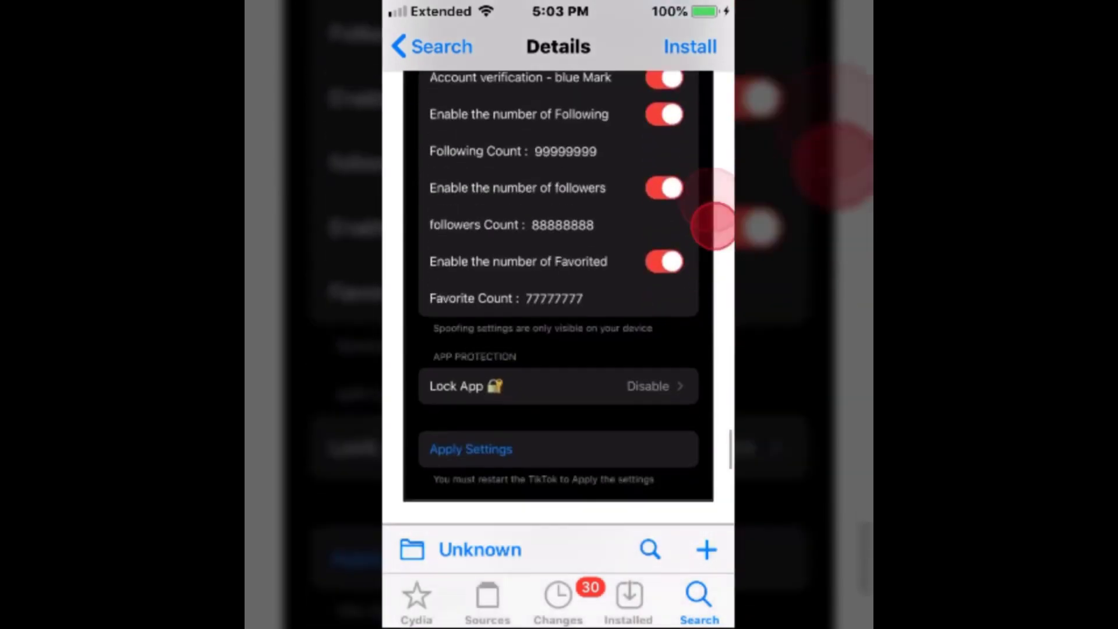
scroll(708, 245, "down", 5)
scroll(710, 288, "down", 3)
scroll(711, 288, "down", 1)
scroll(710, 298, "up", 2)
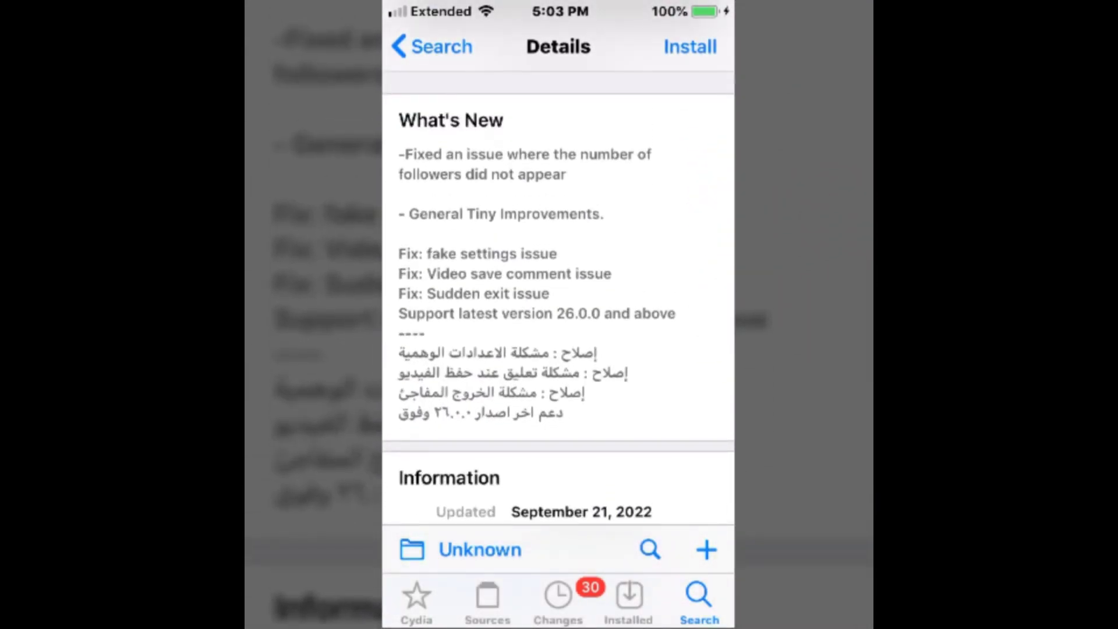
scroll(682, 349, "down", 5)
scroll(677, 420, "up", 3)
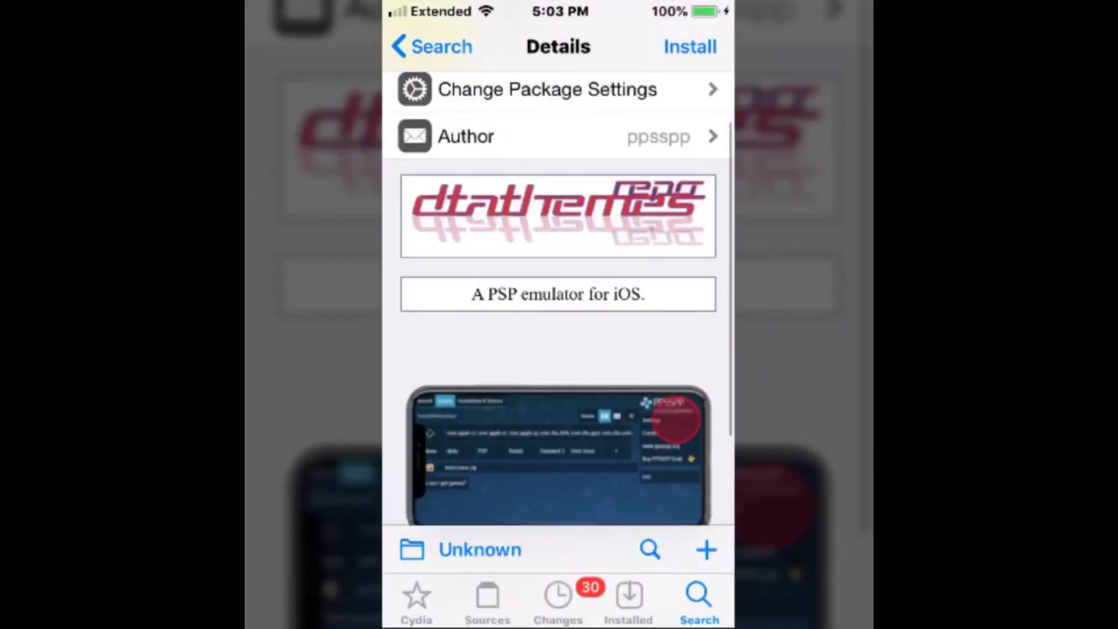
scroll(680, 333, "down", 2)
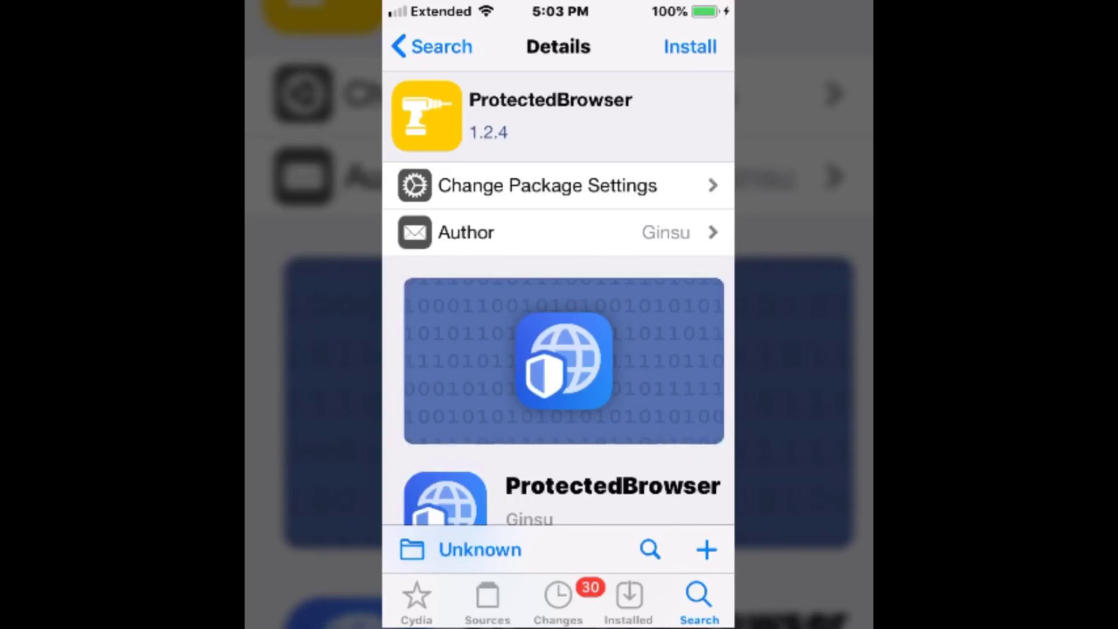
scroll(690, 350, "down", 5)
scroll(699, 332, "down", 2)
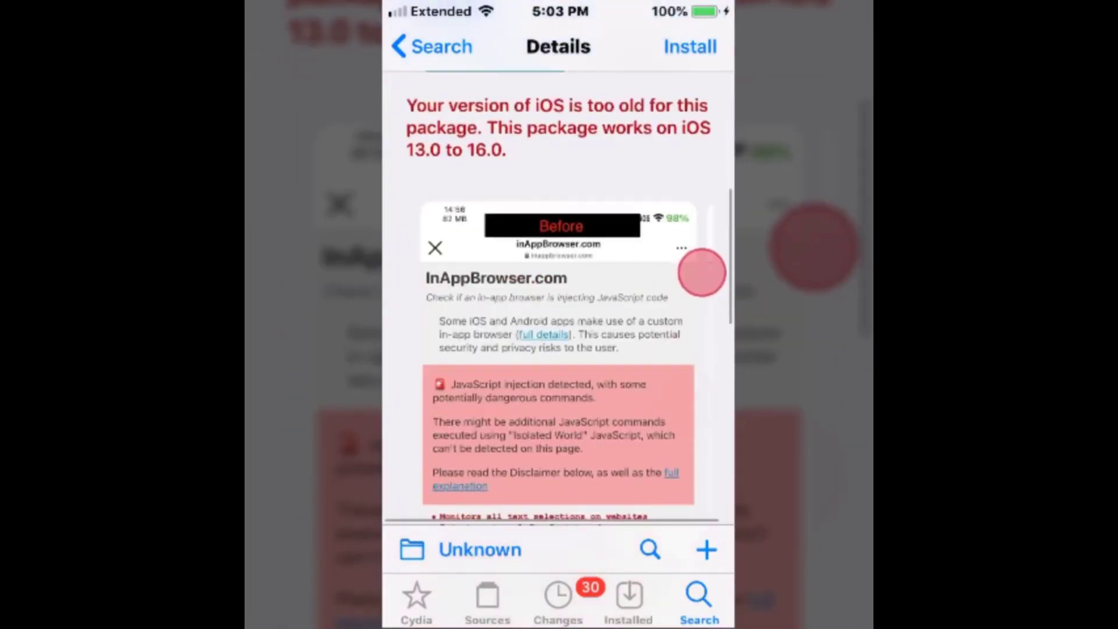
scroll(701, 273, "down", 5)
scroll(694, 253, "down", 4)
scroll(695, 288, "down", 1)
scroll(637, 356, "up", 1)
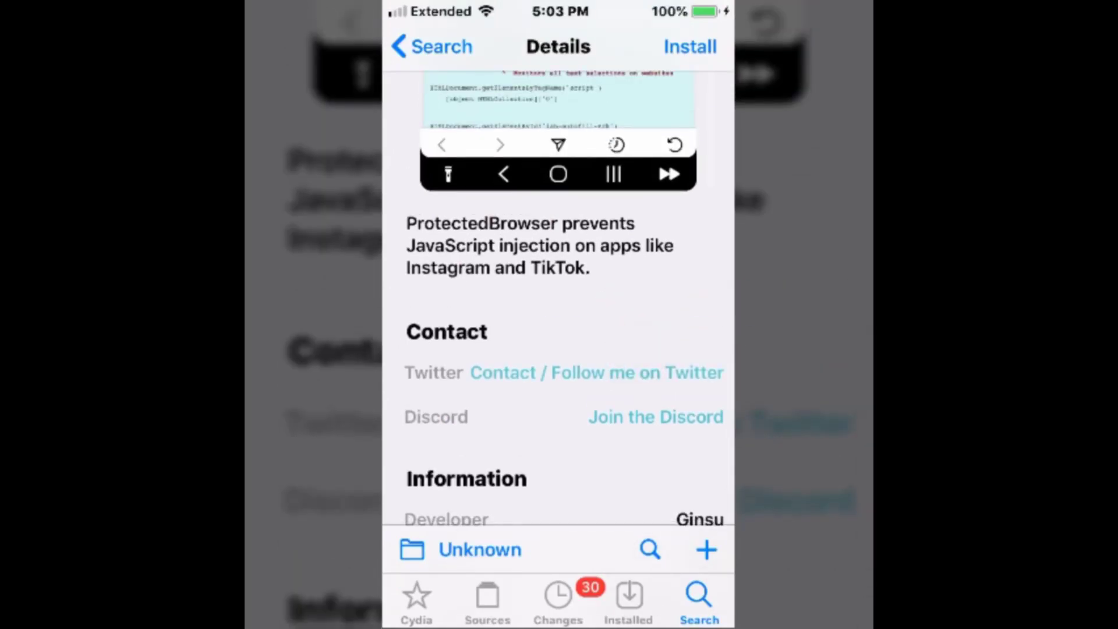
scroll(691, 253, "up", 3)
scroll(681, 342, "up", 5)
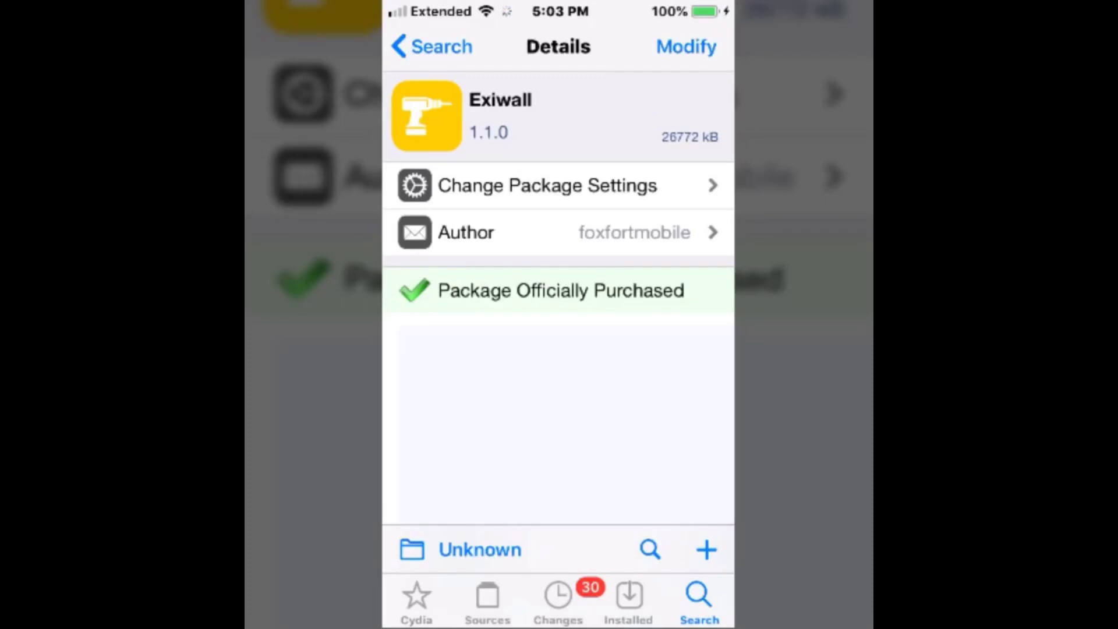
scroll(699, 301, "down", 3)
scroll(699, 297, "down", 3)
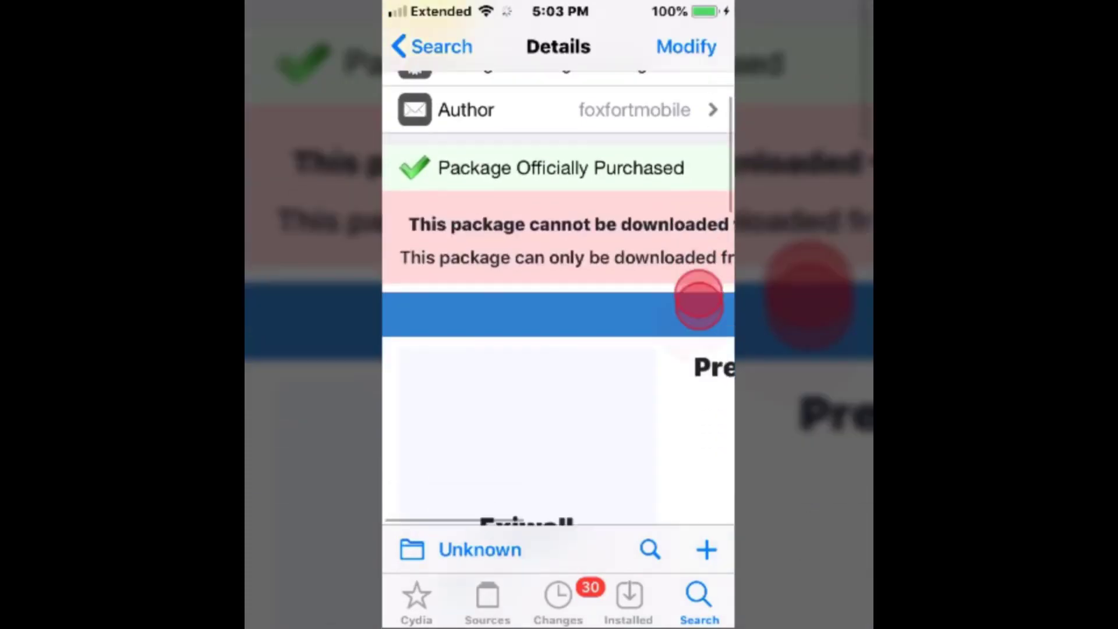
scroll(690, 288, "down", 2)
scroll(685, 284, "down", 2)
scroll(690, 282, "down", 4)
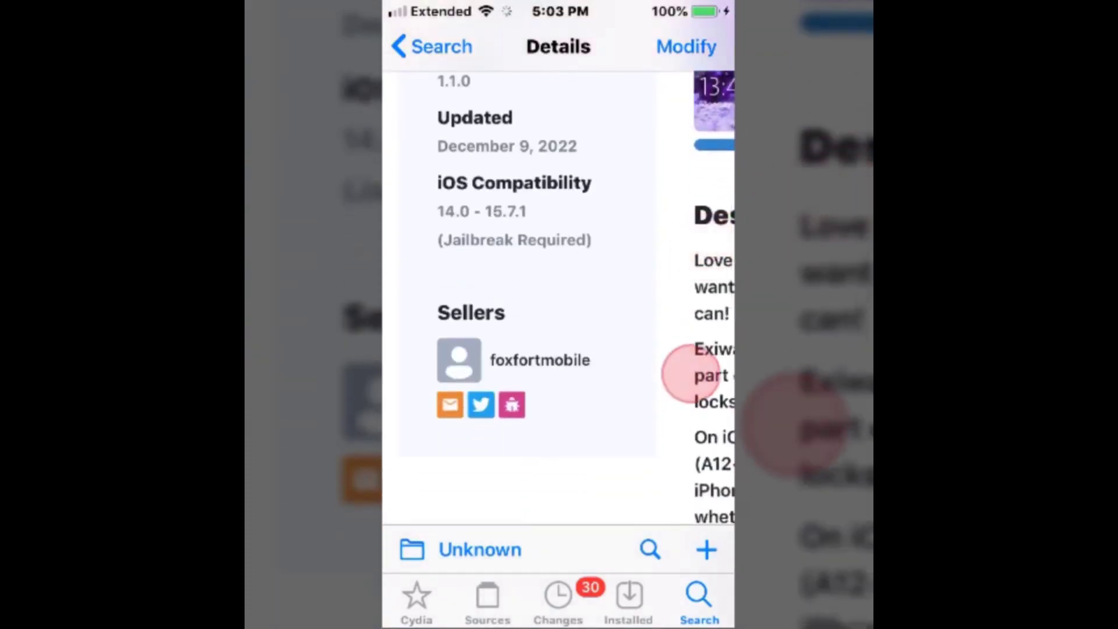
scroll(664, 393, "left", 3)
Pan and zoom the Exiwall description to reveal its hidden text
mouse_move(626, 428)
left_mouse_down()
mouse_move(562, 434)
mouse_move(714, 446)
left_mouse_up()
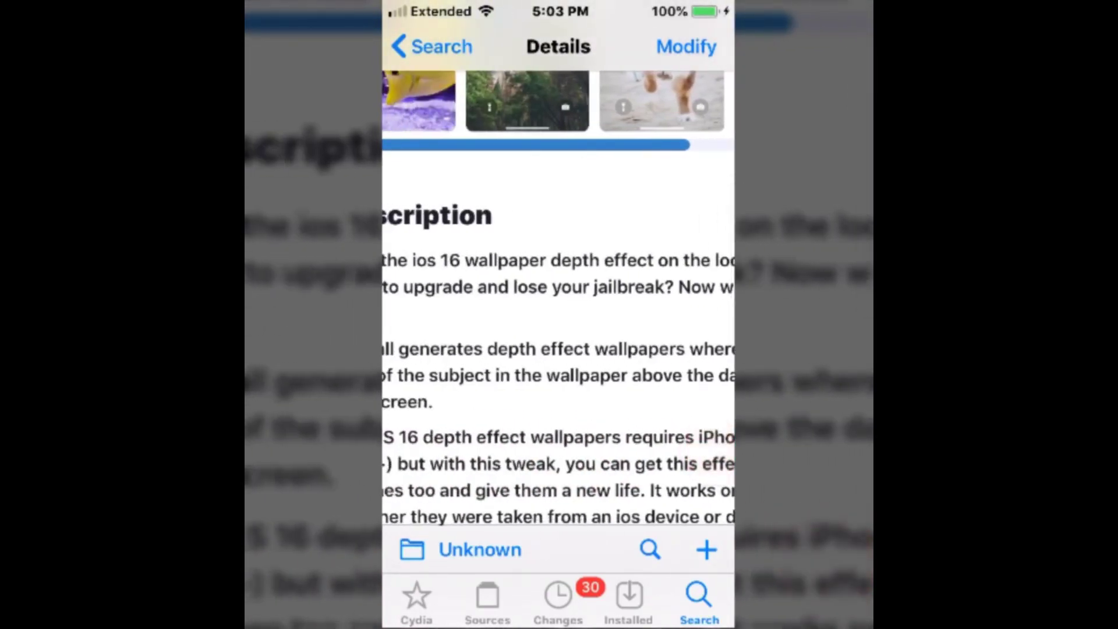
mouse_move(524, 419)
left_mouse_down()
mouse_move(697, 383)
mouse_move(690, 489)
left_mouse_up()
left_click_drag(690, 384, 617, 407)
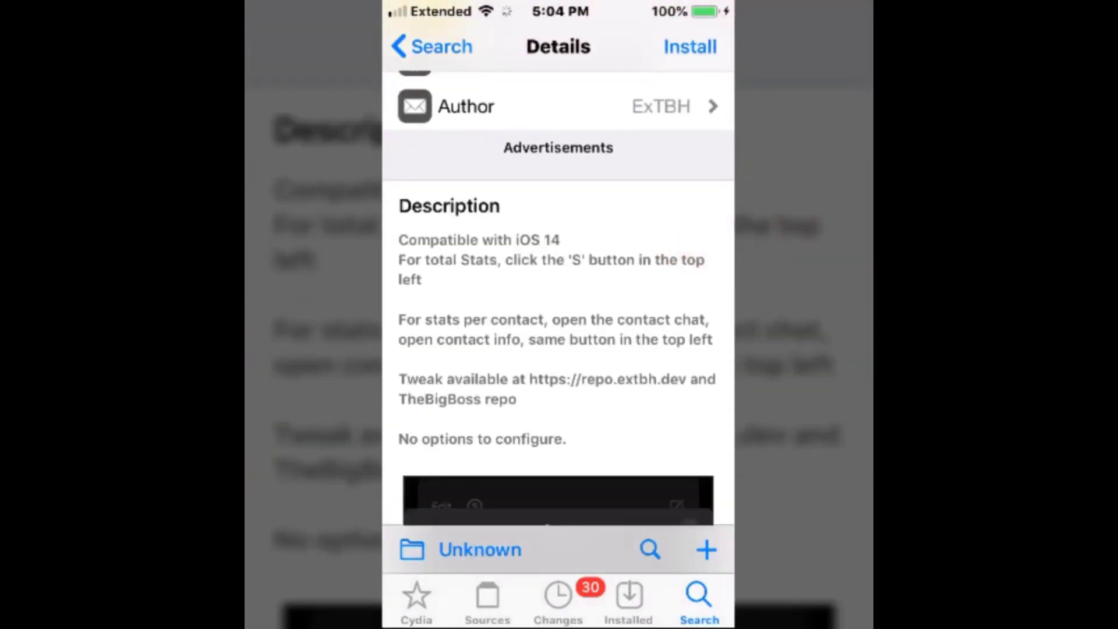
left_click_drag(707, 342, 703, 272)
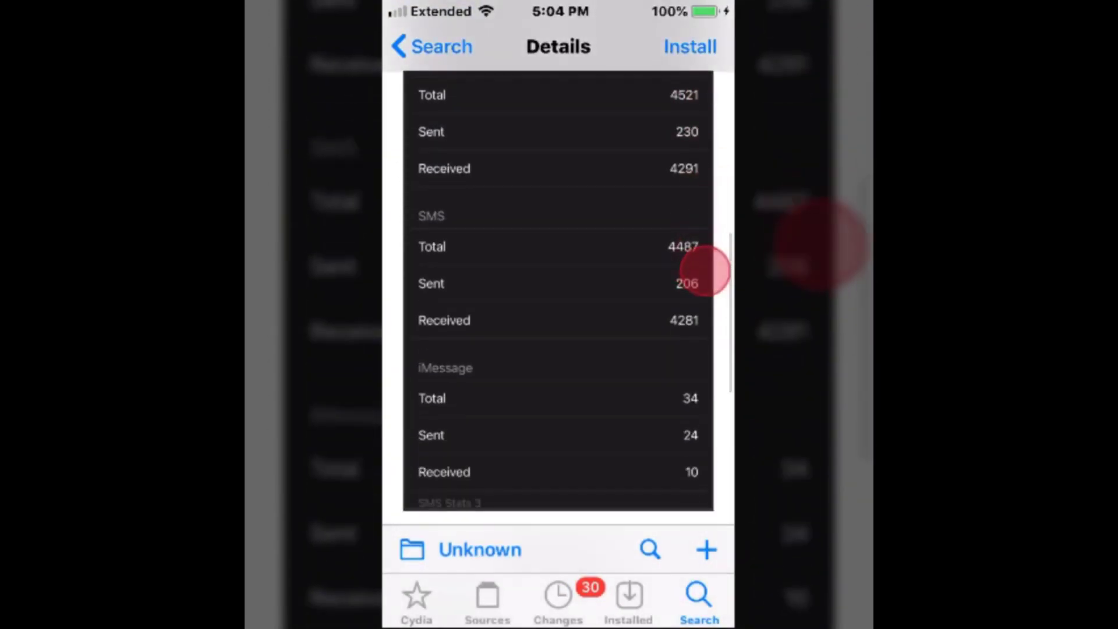
mouse_move(693, 341)
left_mouse_down()
mouse_move(692, 213)
mouse_move(703, 297)
left_mouse_up()
mouse_move(703, 201)
left_mouse_down()
mouse_move(703, 288)
mouse_move(703, 174)
left_mouse_up()
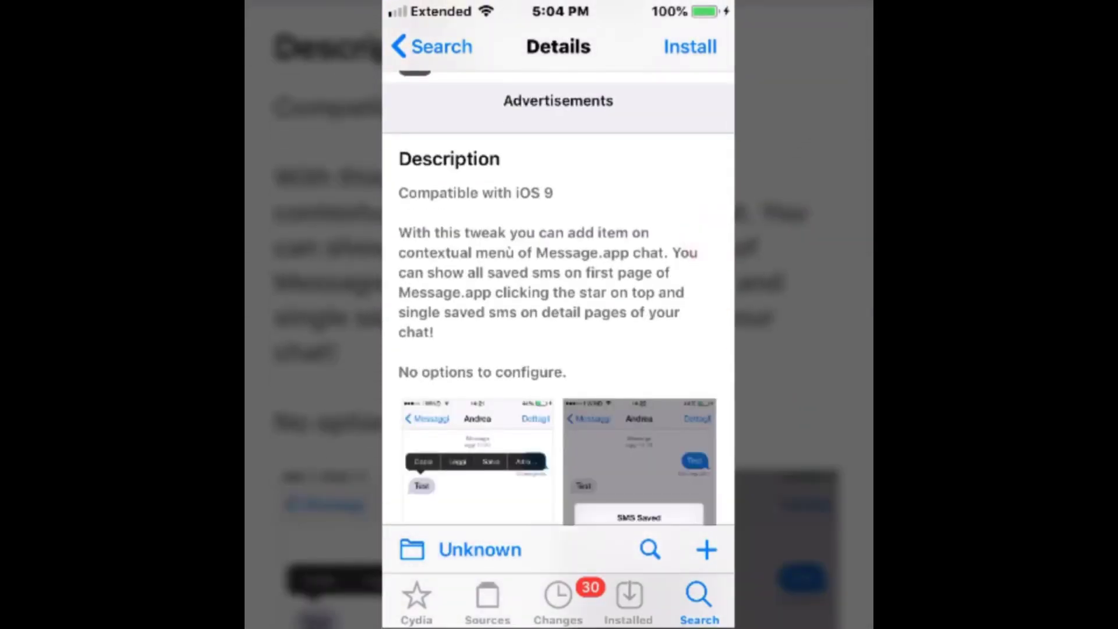
left_click_drag(703, 368, 703, 323)
left_click_drag(691, 428, 706, 277)
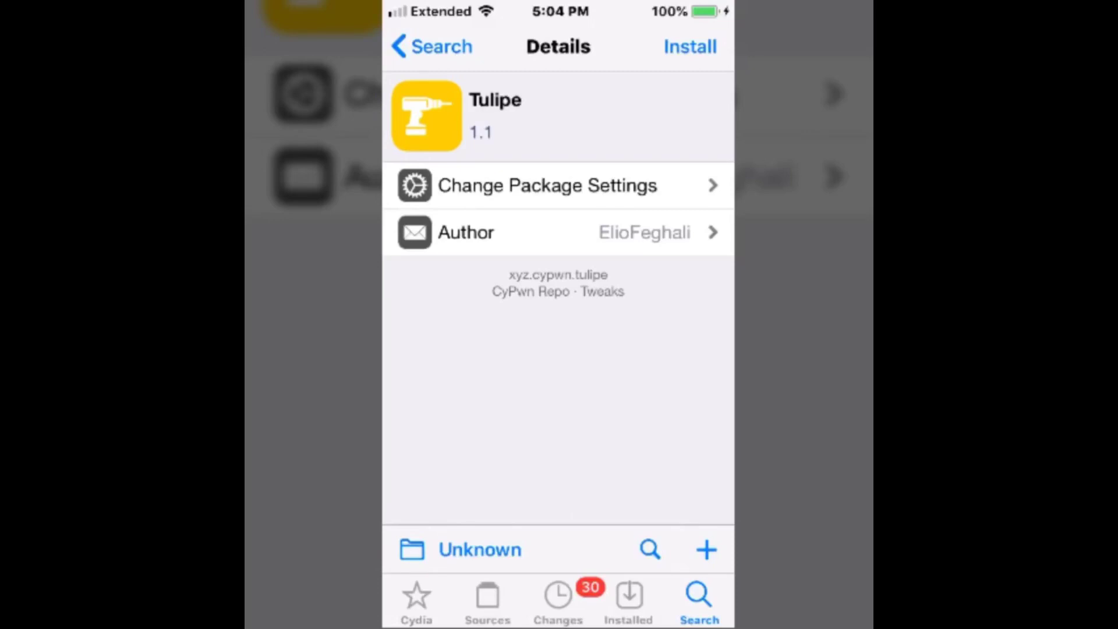
left_click_drag(690, 350, 690, 257)
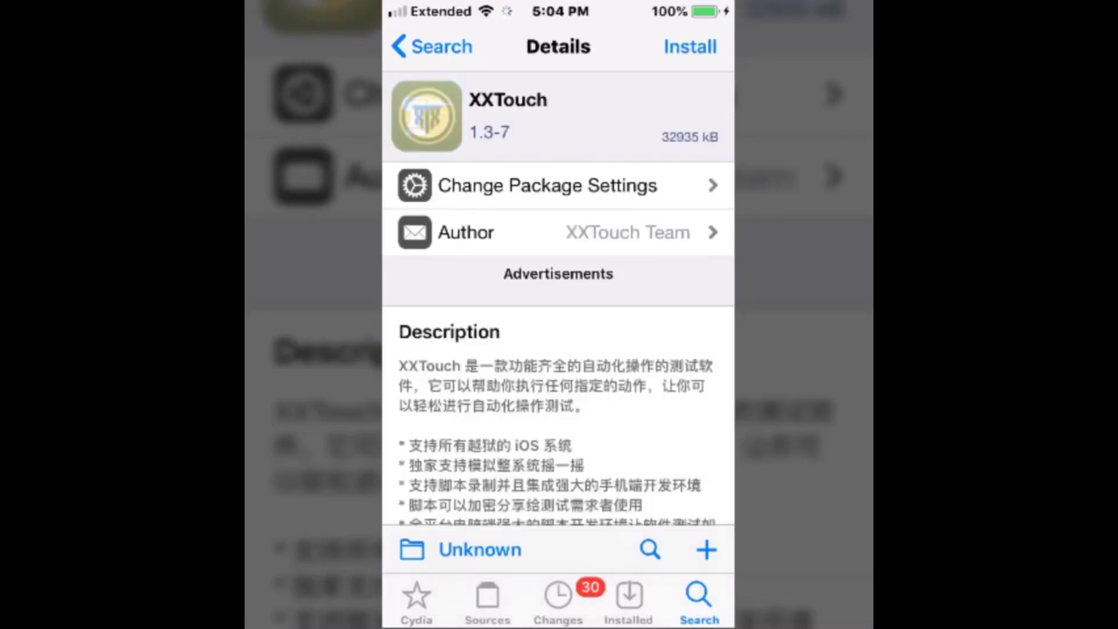
left_click_drag(706, 426, 707, 317)
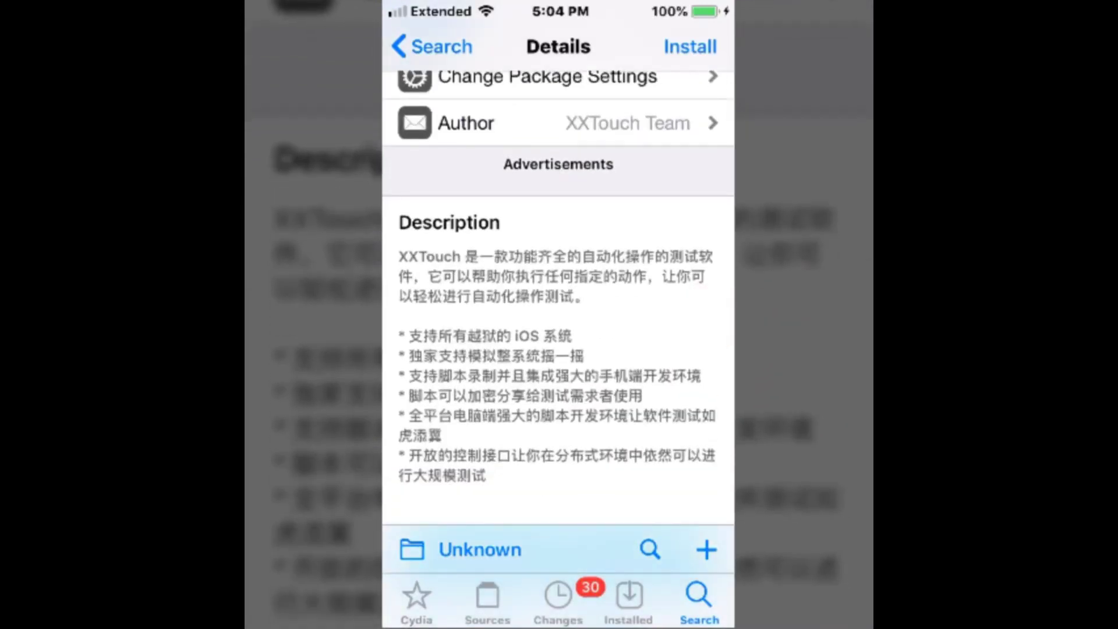
Scroll to XXTouch's screenshots and What's New notes, then GPS Manager's map screenshot
left_click_drag(694, 411, 716, 245)
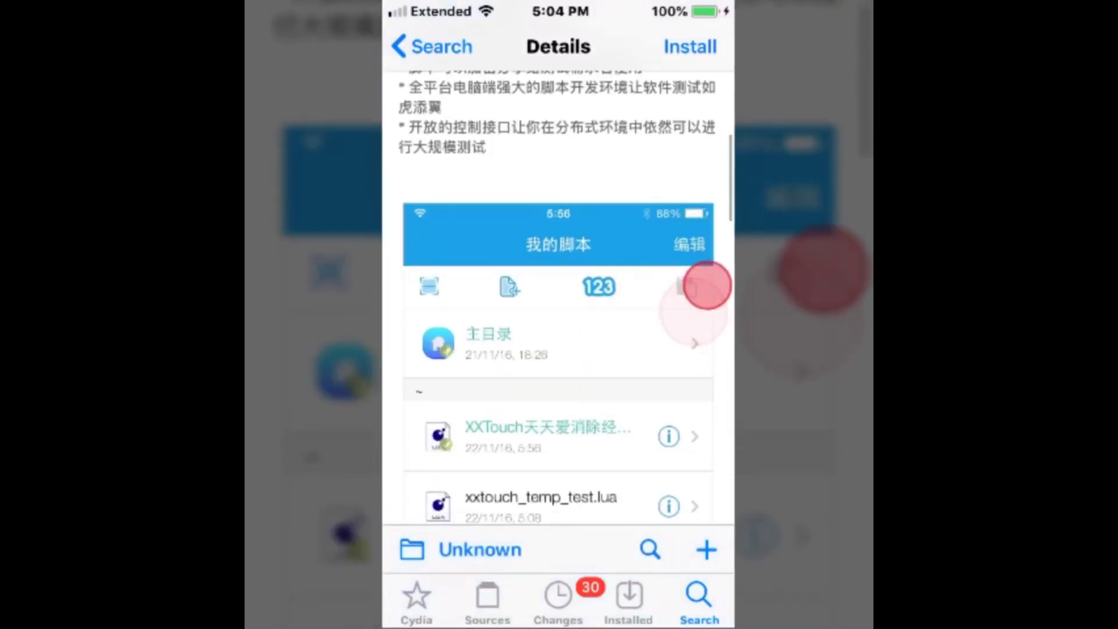
left_click_drag(714, 419, 714, 263)
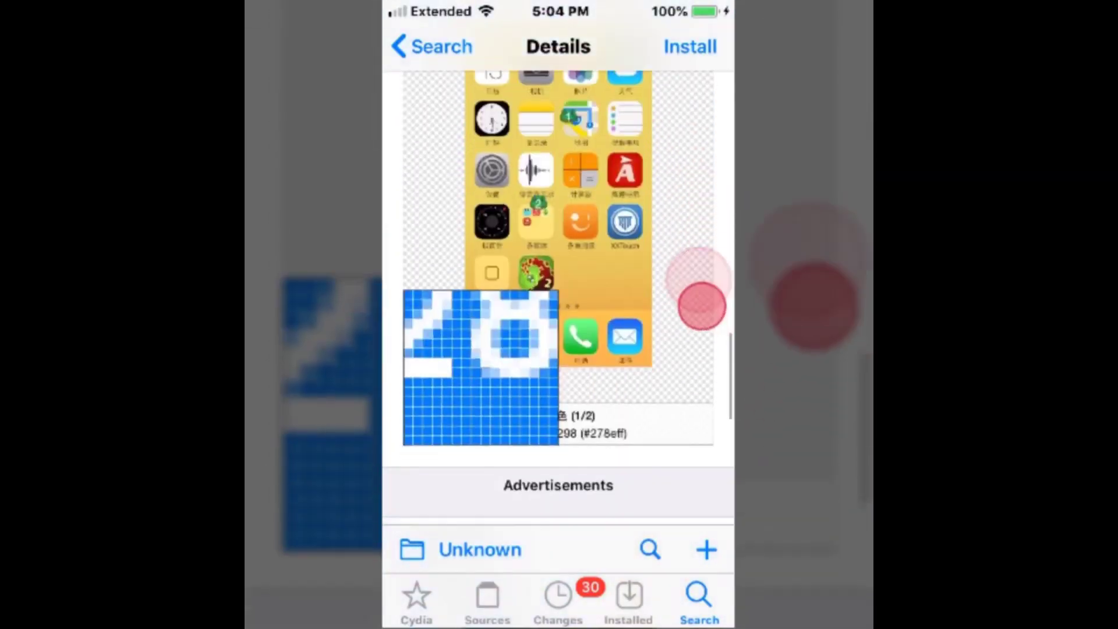
left_click_drag(691, 411, 690, 306)
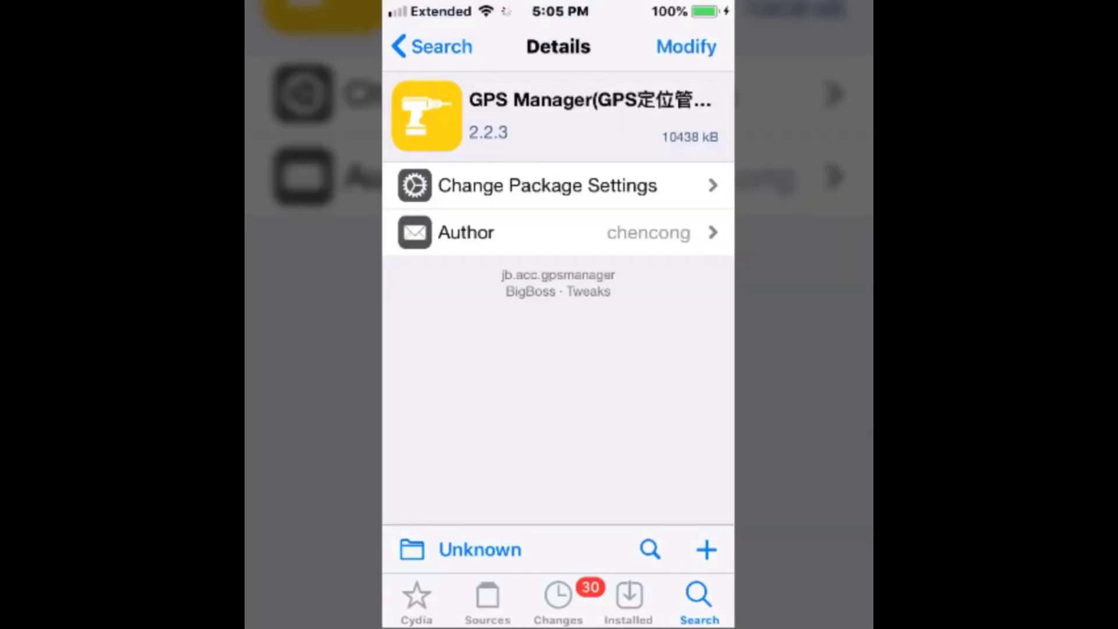
left_click_drag(708, 419, 707, 218)
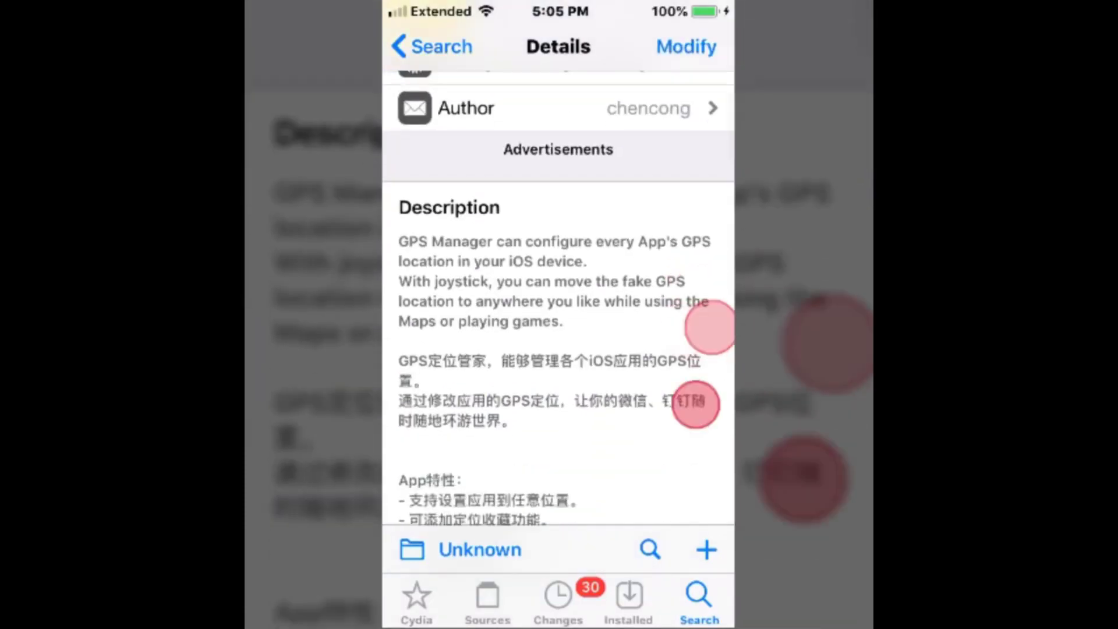
left_click_drag(707, 411, 708, 278)
mouse_move(708, 437)
left_mouse_down()
mouse_move(708, 219)
mouse_move(708, 262)
left_mouse_up()
left_click_drag(708, 367, 708, 271)
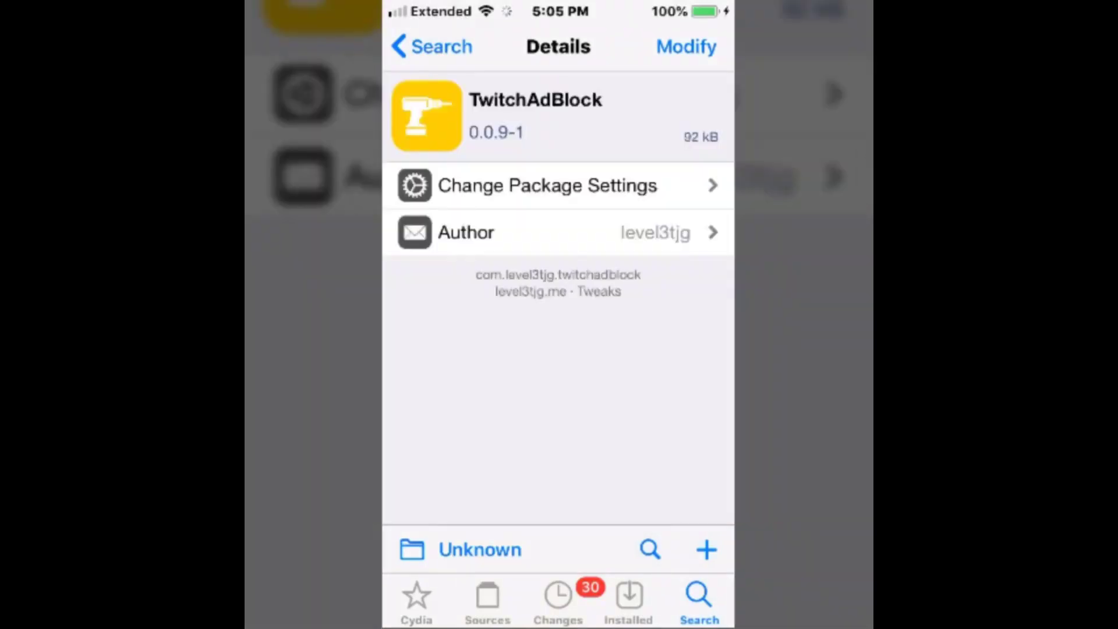
Scroll the uYouPlus page down past its compatibility and description
left_click_drag(690, 315, 690, 262)
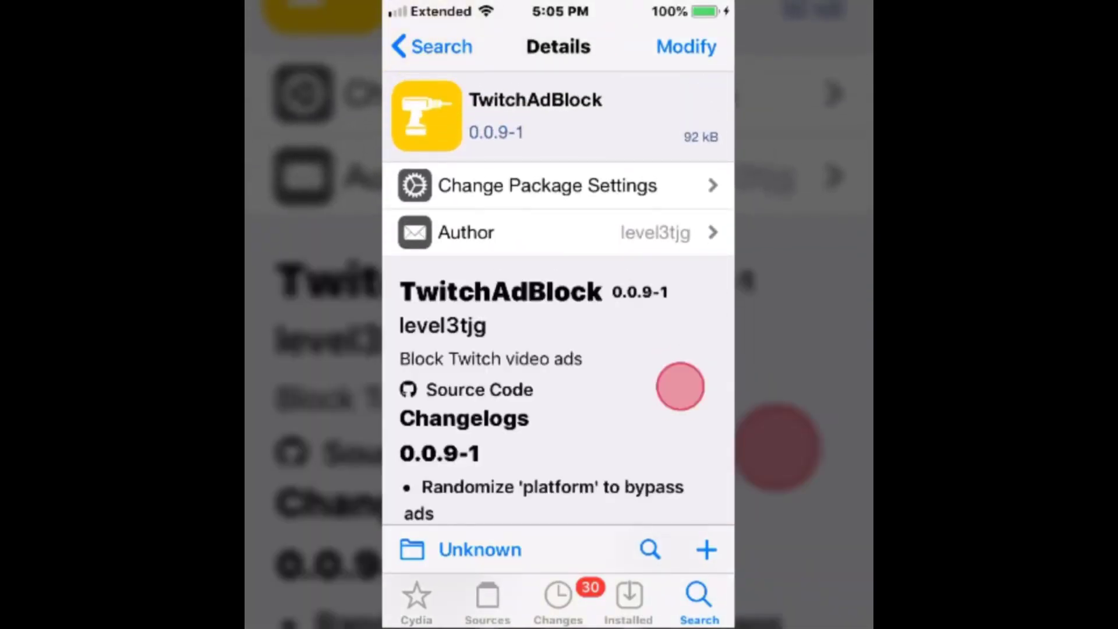
left_click_drag(681, 386, 691, 245)
left_click_drag(694, 367, 695, 254)
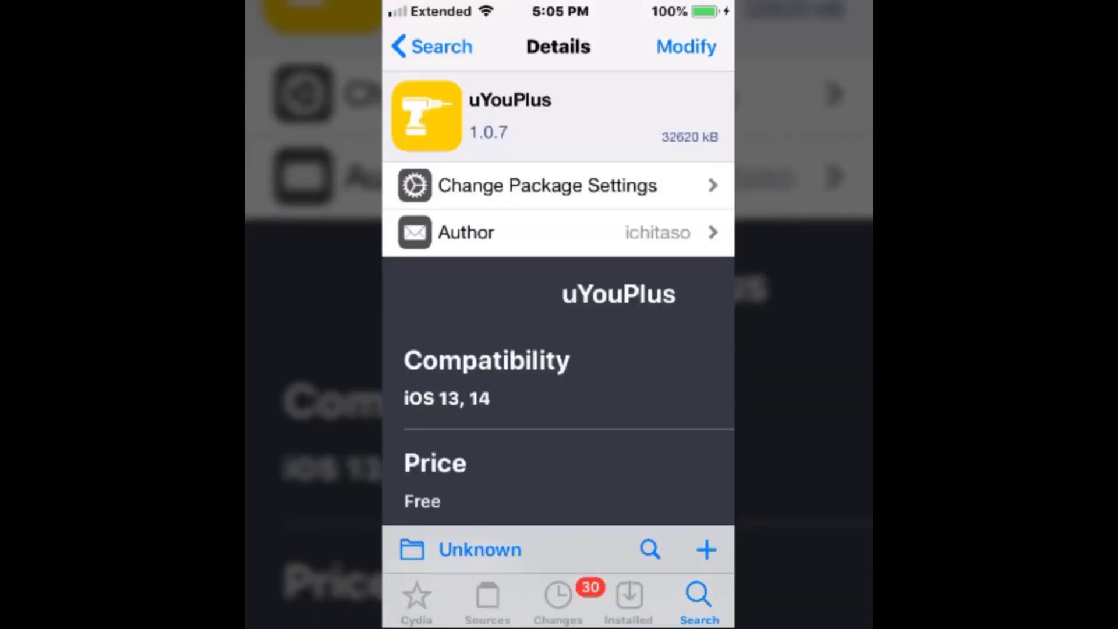
scroll(560, 350, "down", 5)
scroll(560, 350, "down", 3)
scroll(708, 318, "down", 5)
scroll(681, 340, "down", 2)
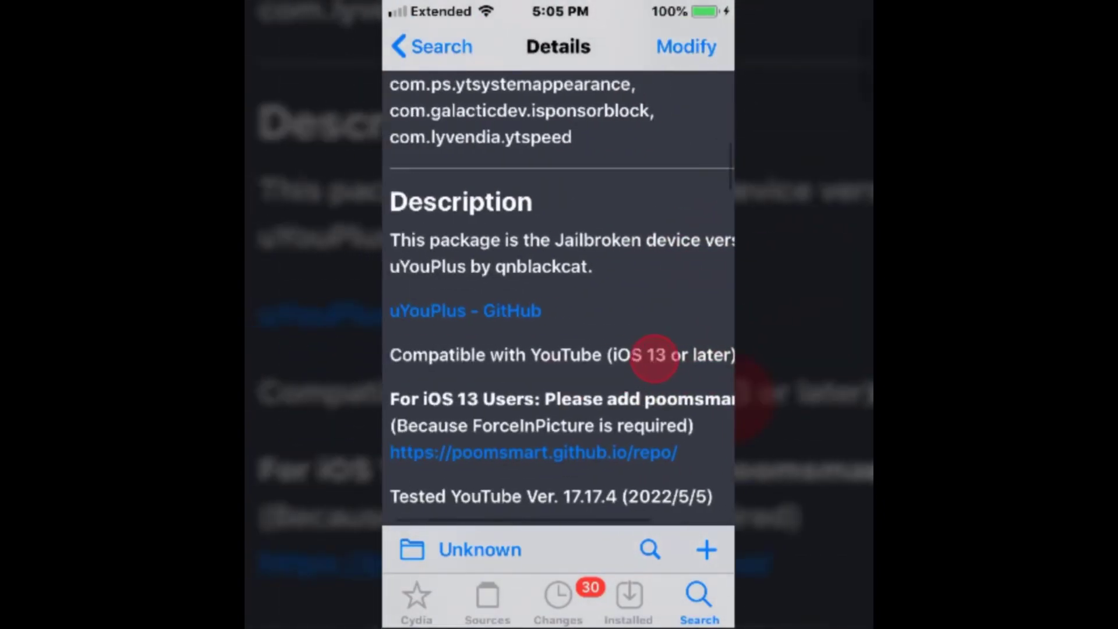
scroll(654, 357, "down", 3)
scroll(664, 350, "down", 3)
scroll(664, 350, "down", 2)
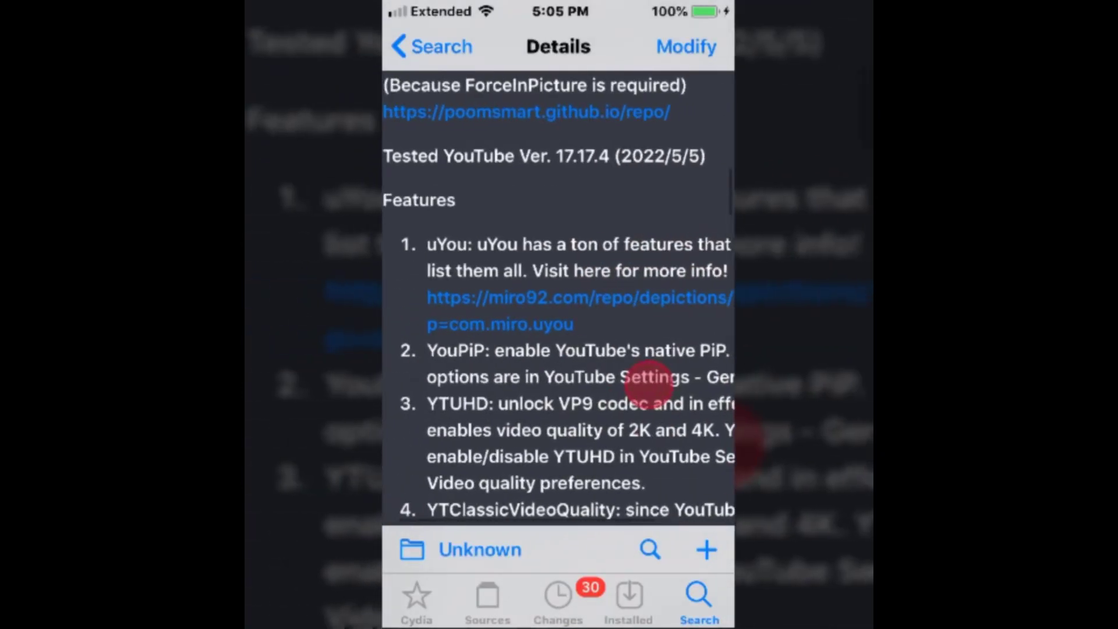
scroll(655, 384, "down", 2)
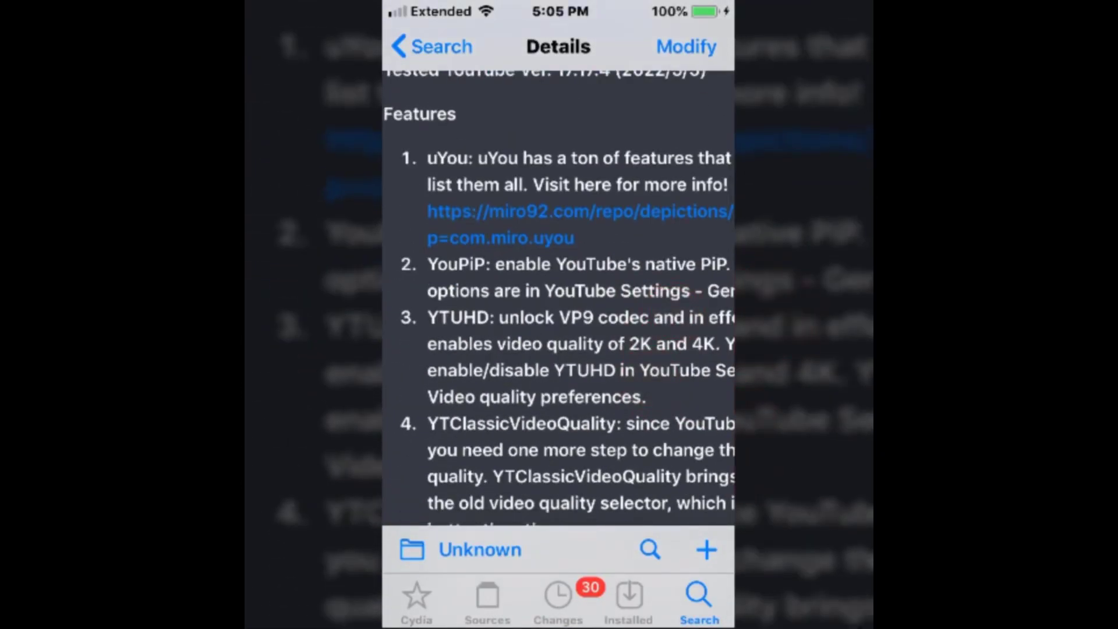
scroll(699, 332, "down", 2)
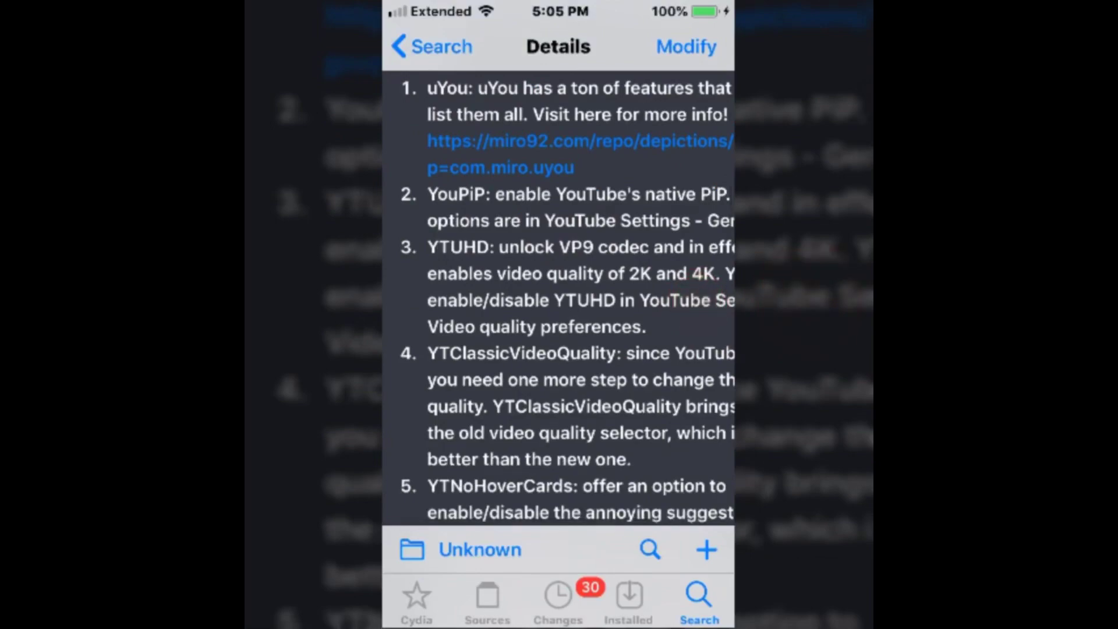
scroll(690, 262, "down", 3)
scroll(664, 376, "down", 3)
scroll(690, 314, "down", 3)
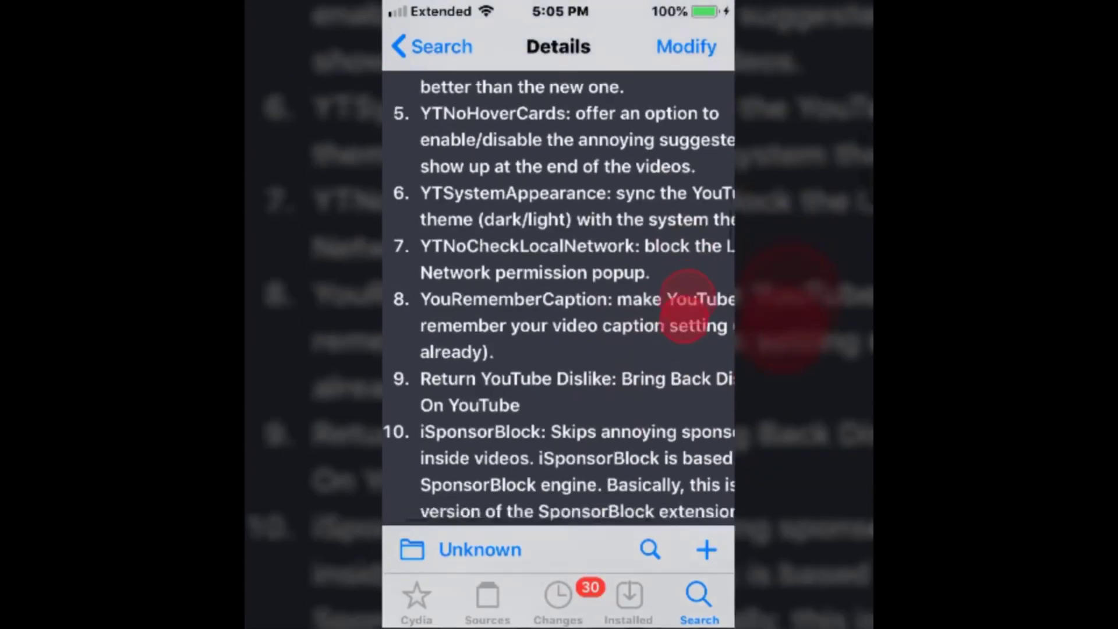
scroll(691, 310, "down", 2)
scroll(691, 384, "down", 4)
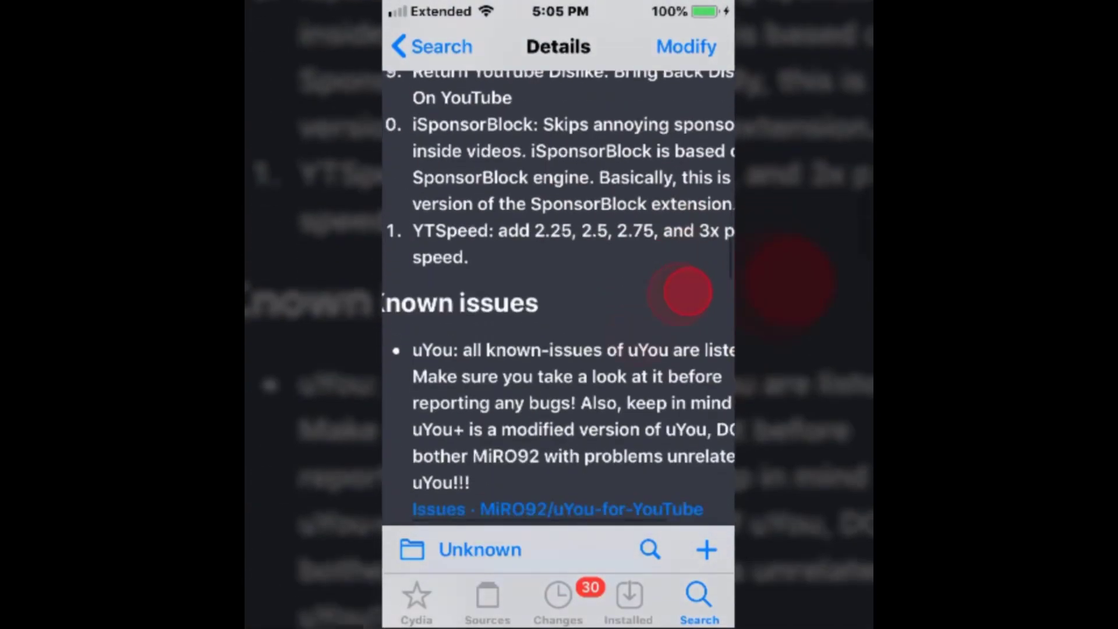
scroll(688, 293, "up", 4)
scroll(690, 367, "up", 4)
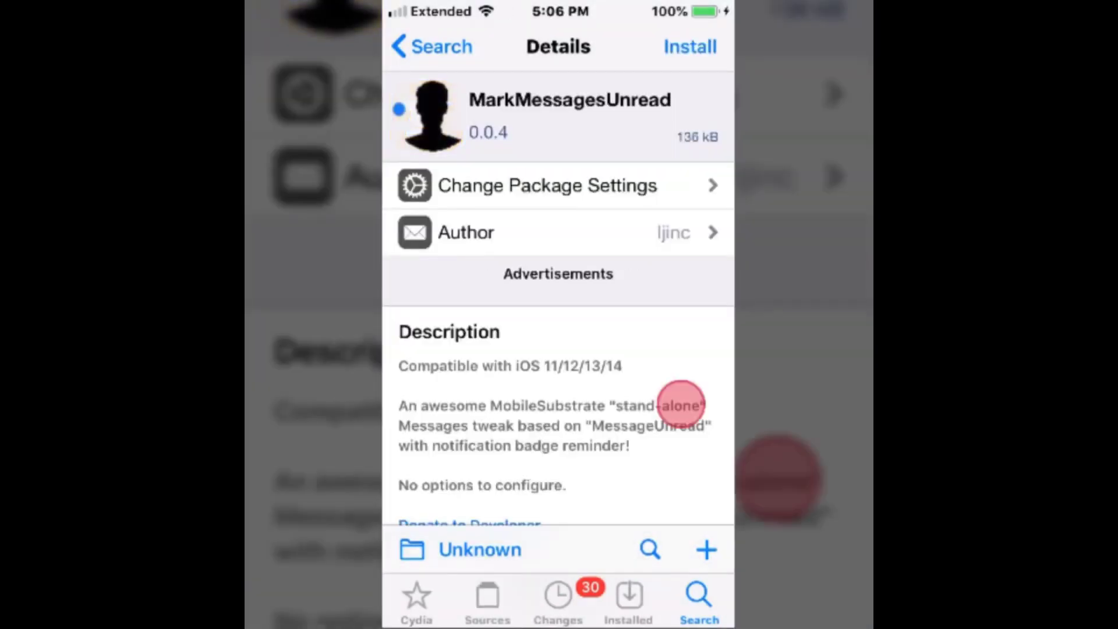
scroll(681, 405, "down", 3)
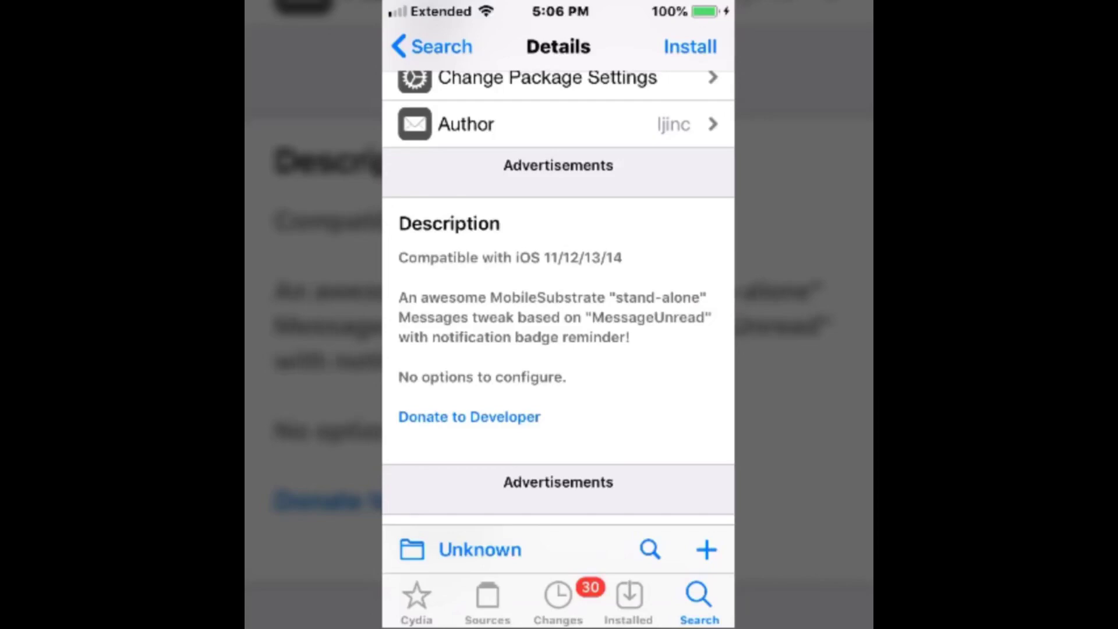
scroll(691, 350, "down", 8)
scroll(691, 315, "up", 3)
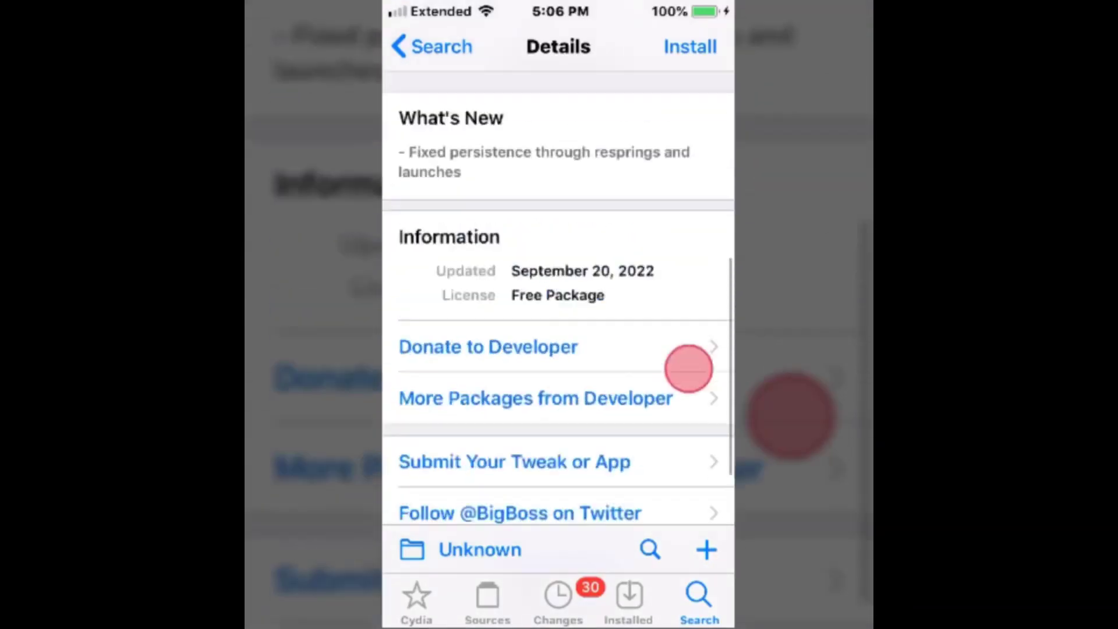
scroll(682, 366, "up", 8)
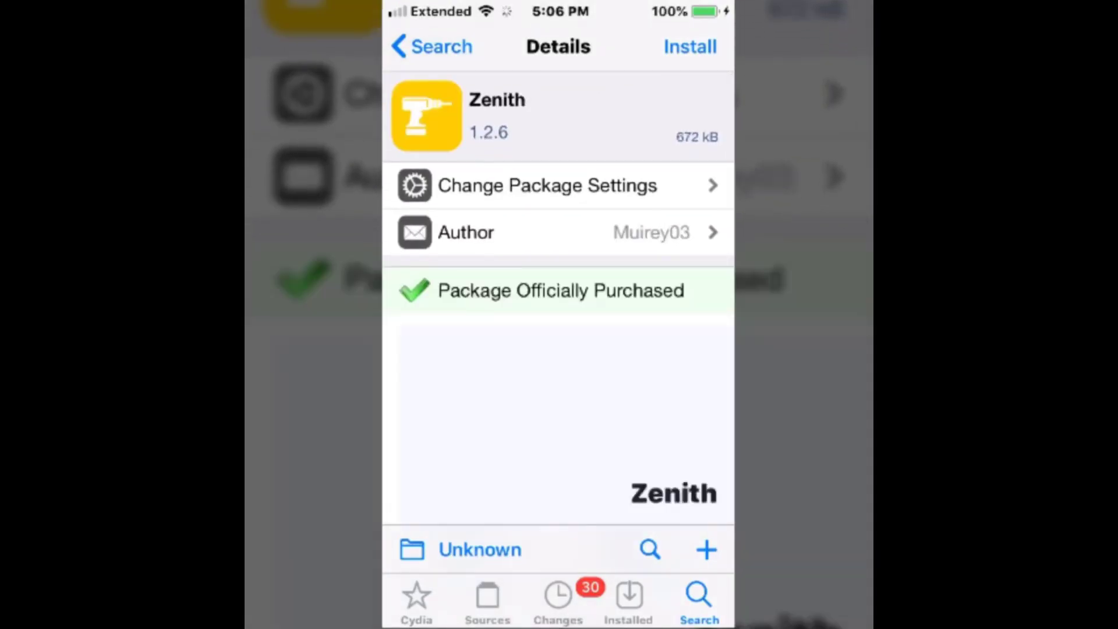
scroll(690, 350, "down", 8)
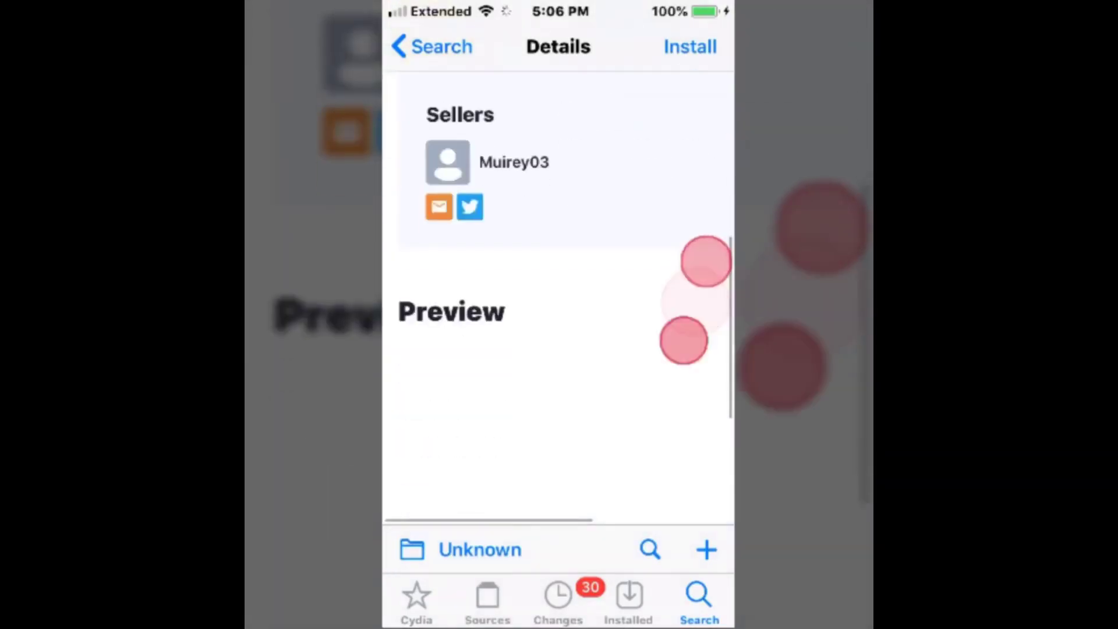
scroll(694, 393, "up", 3)
scroll(699, 387, "down", 6)
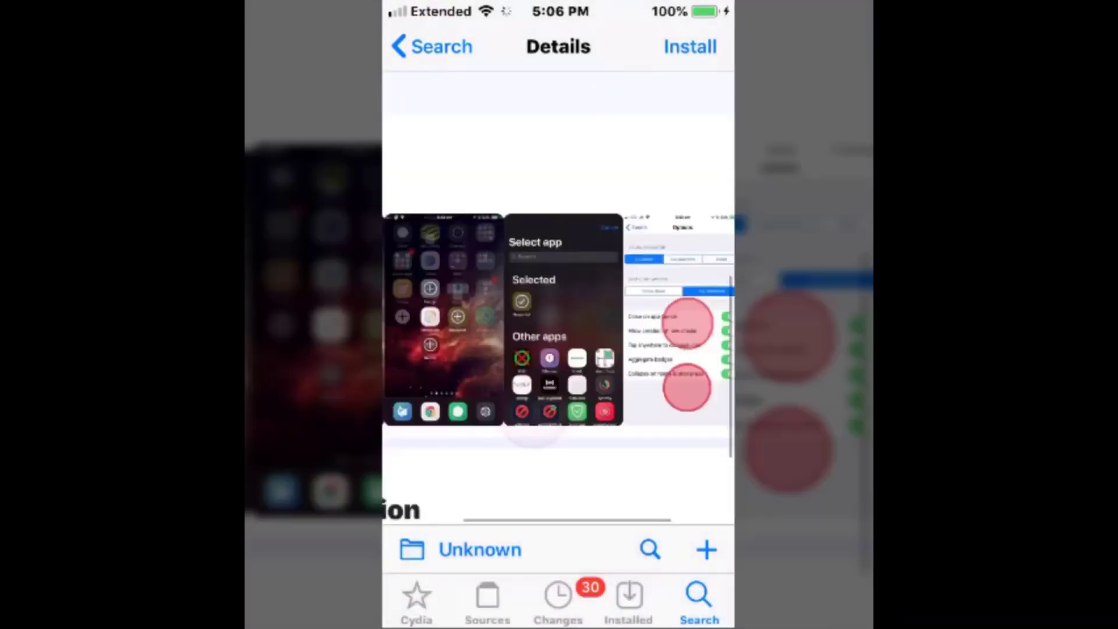
scroll(708, 349, "down", 4)
Swipe Zenith's page to bring its description and What's New into view
left_click_drag(717, 339, 630, 350)
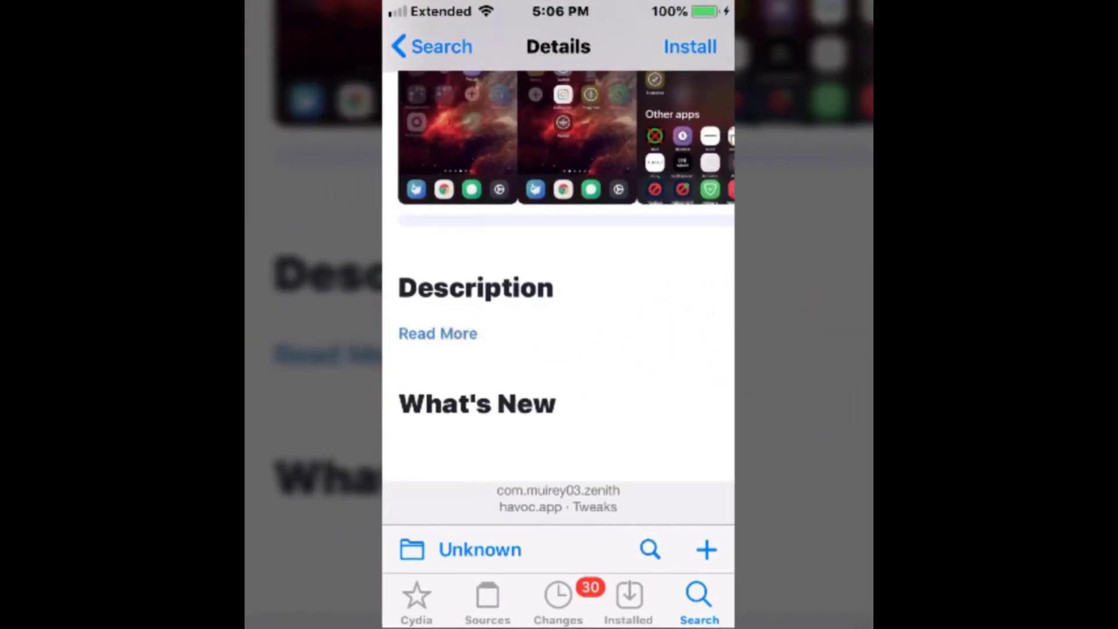
scroll(661, 349, "up", 4)
left_click_drag(672, 438, 525, 455)
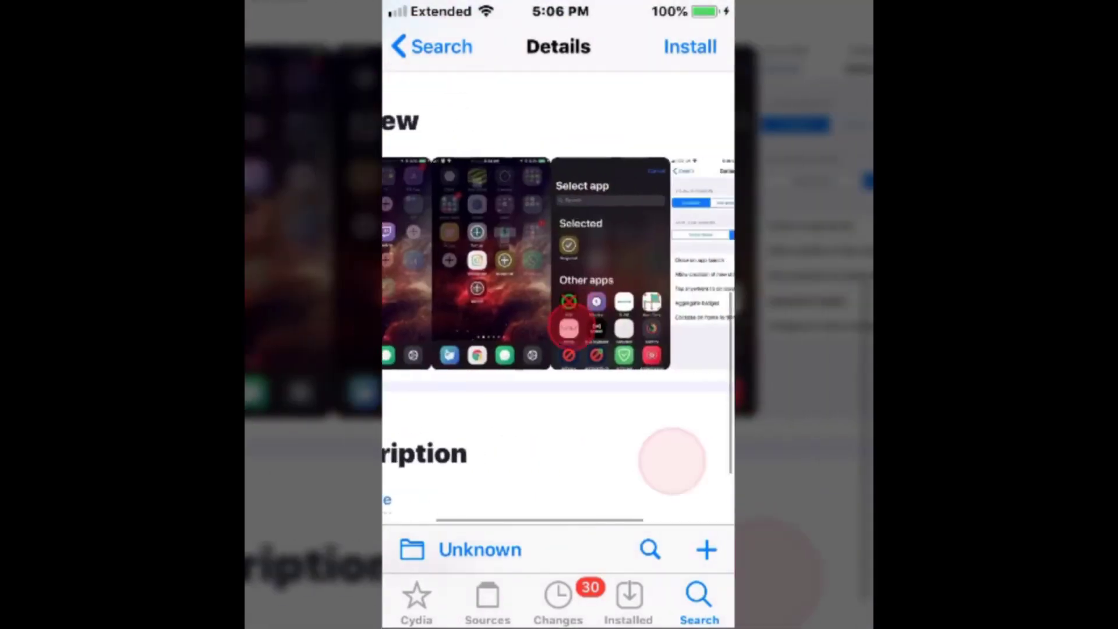
left_click_drag(664, 262, 542, 253)
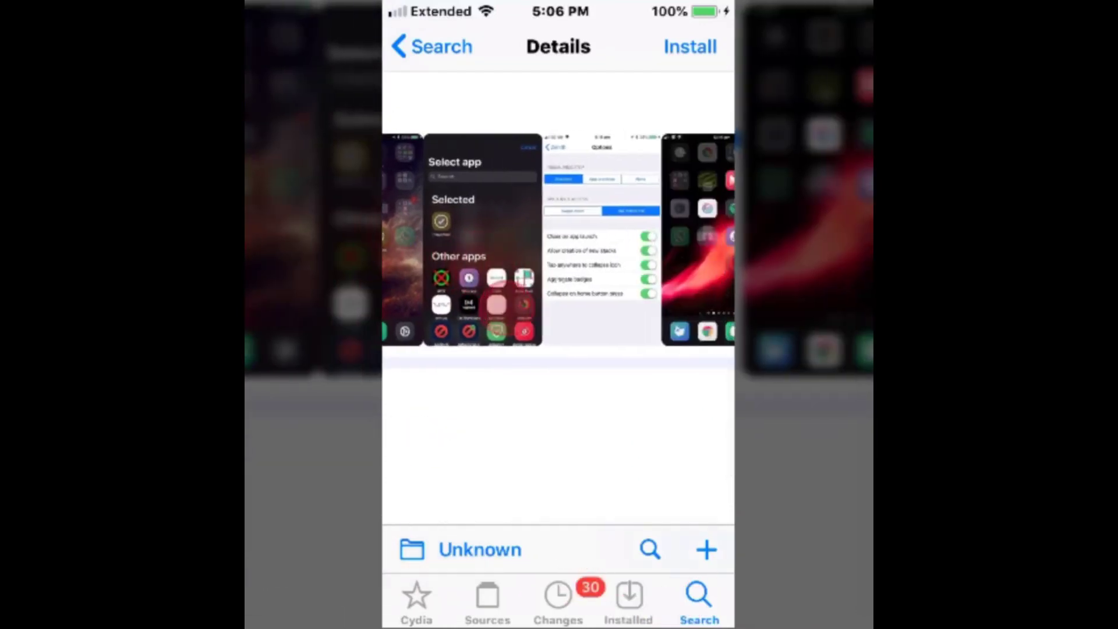
scroll(559, 262, "up", 5)
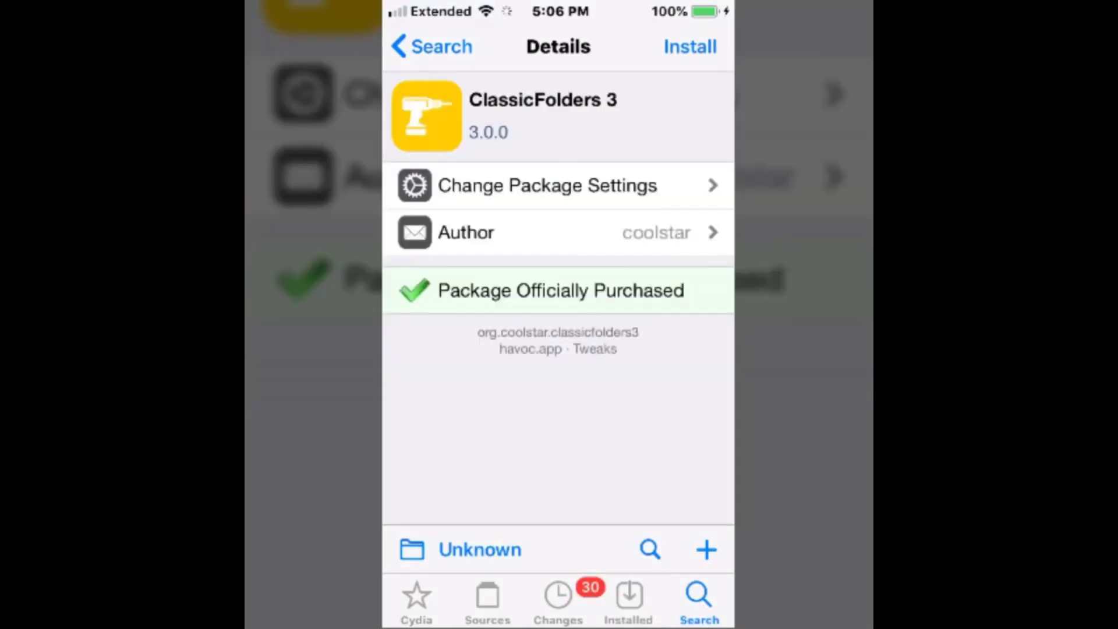
scroll(697, 316, "down", 1)
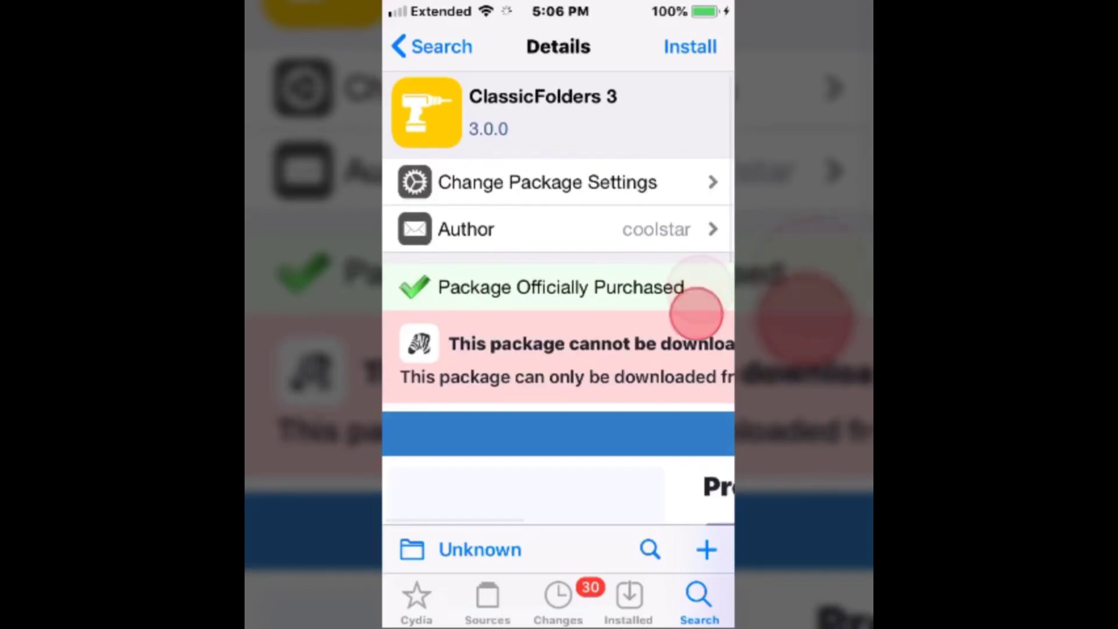
scroll(665, 393, "down", 8)
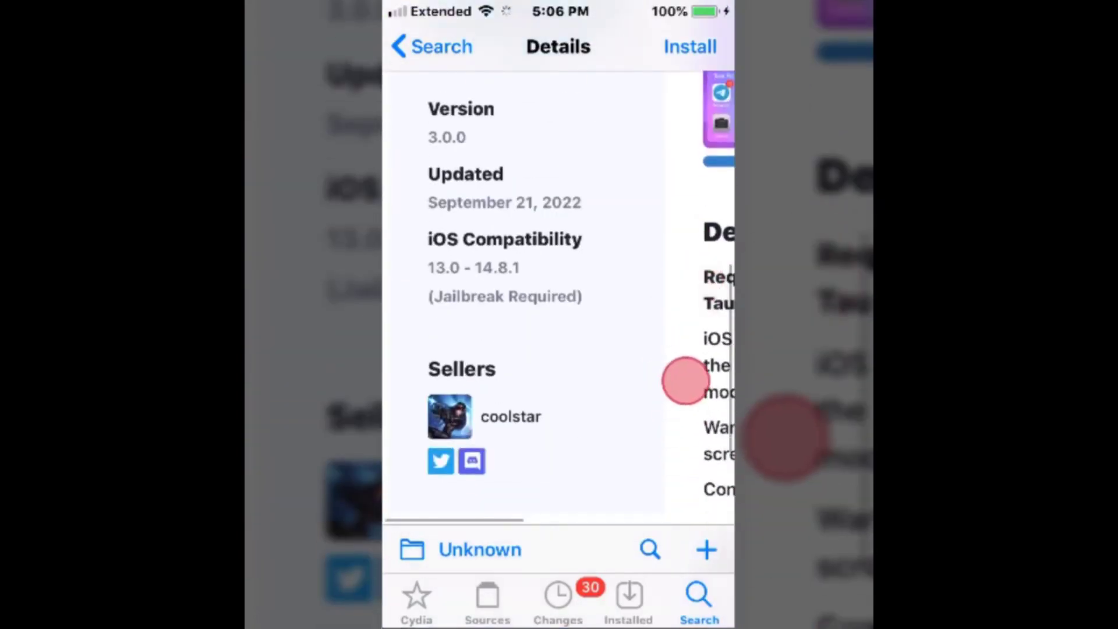
Reveal the ClassicFolders 3 description column and swipe through its preview screenshots
left_click_drag(647, 395, 490, 411)
mouse_move(612, 419)
left_mouse_down()
mouse_move(563, 426)
mouse_move(629, 411)
left_mouse_up()
scroll(682, 350, "up", 6)
left_click_drag(682, 262, 455, 263)
left_click_drag(682, 262, 455, 262)
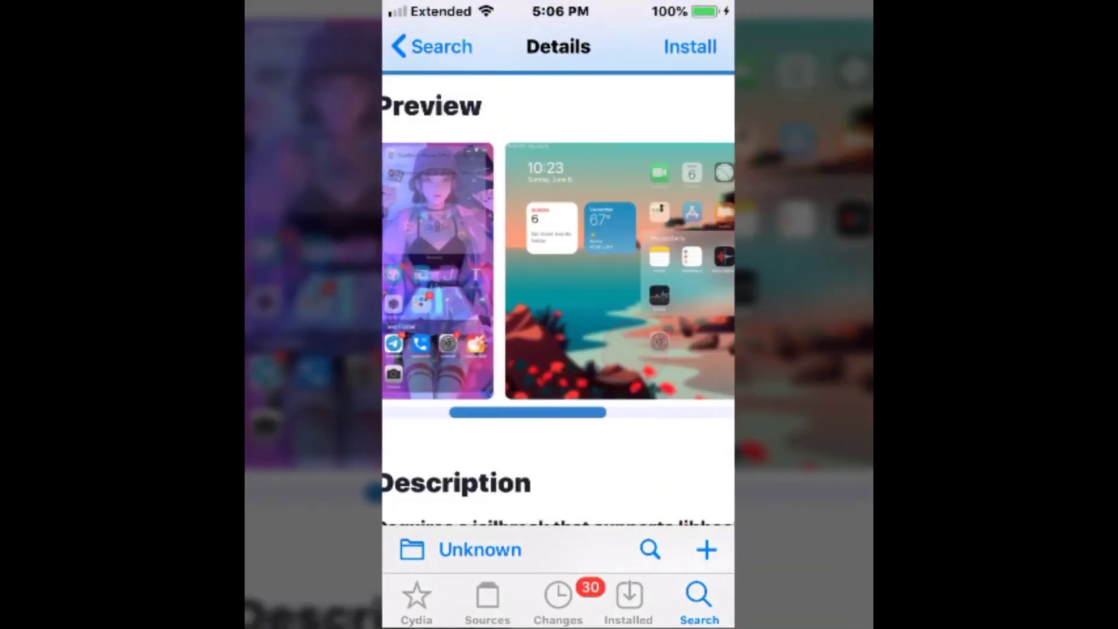
scroll(681, 384, "up", 8)
Return to the ClassicFolders 3 details, then advance to the purple preview screenshots
left_click_drag(680, 387, 611, 489)
mouse_move(542, 367)
left_mouse_down()
mouse_move(661, 410)
mouse_move(660, 131)
left_mouse_up()
left_click_drag(681, 307, 524, 306)
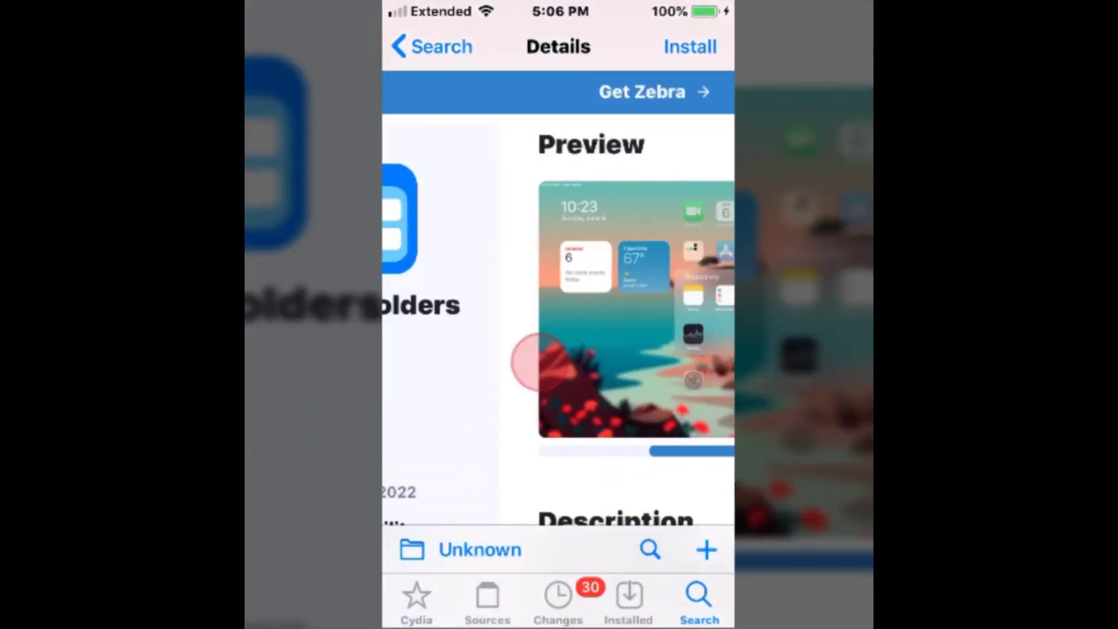
left_click_drag(524, 463, 657, 463)
left_click_drag(657, 350, 490, 350)
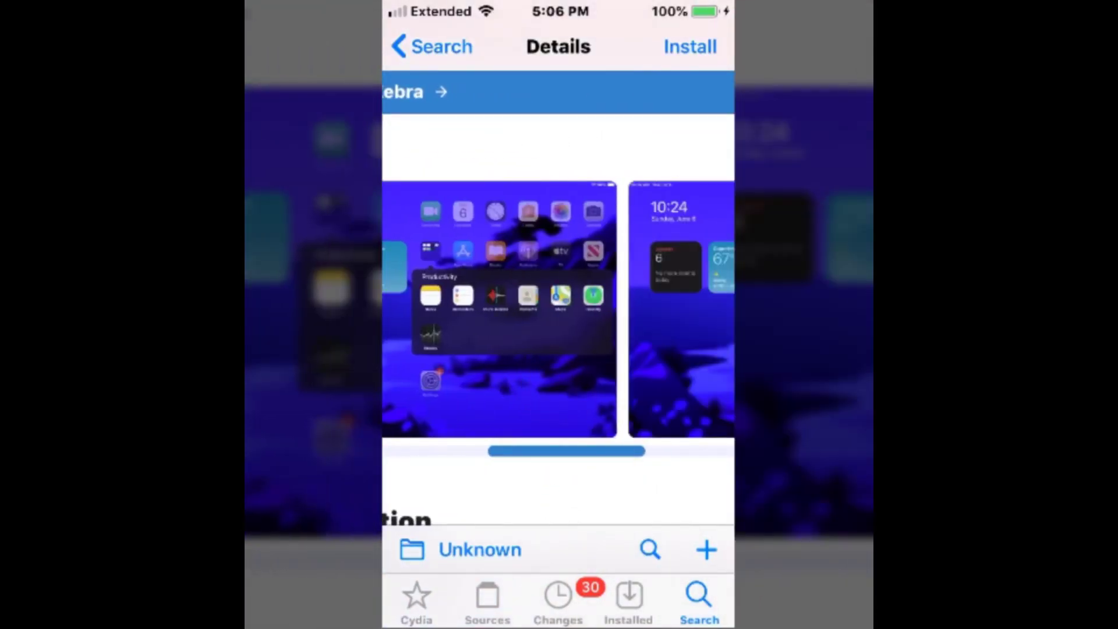